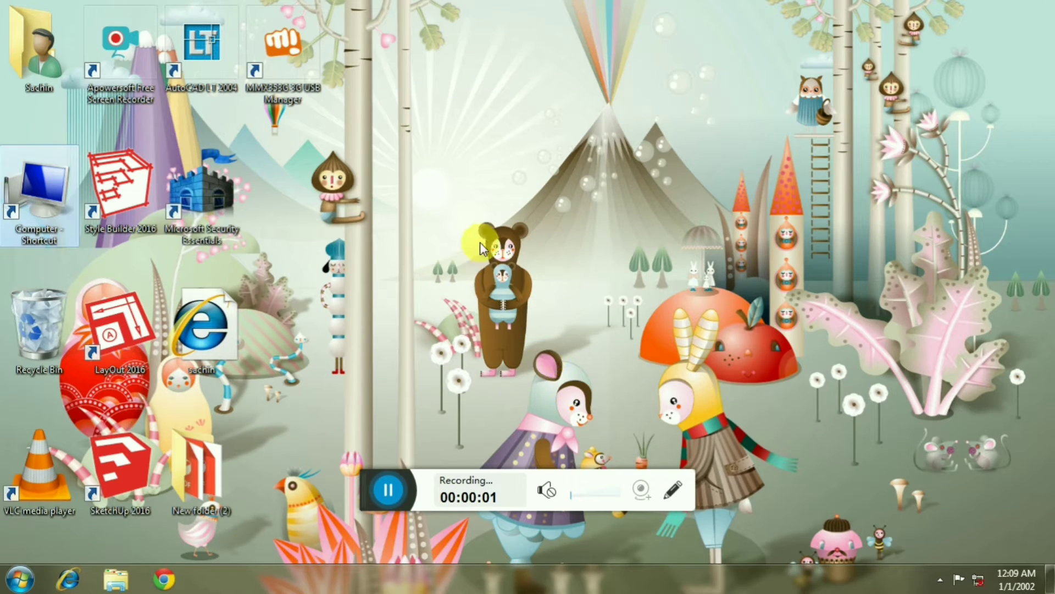
Refresh the desktop from its shortcut menu
right_click(480, 242)
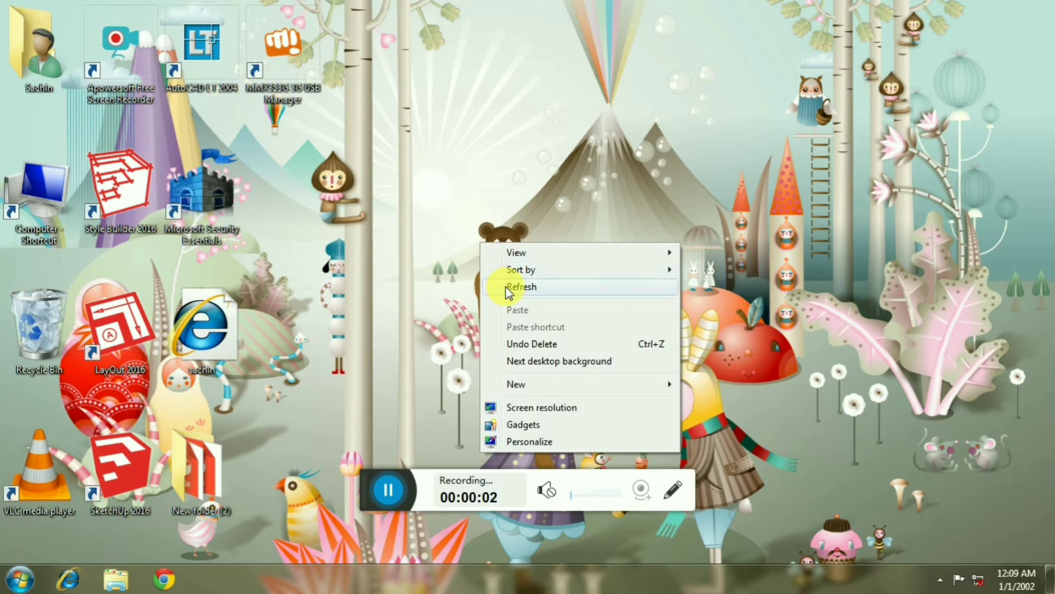
left_click(460, 212)
right_click(459, 214)
left_click(477, 260)
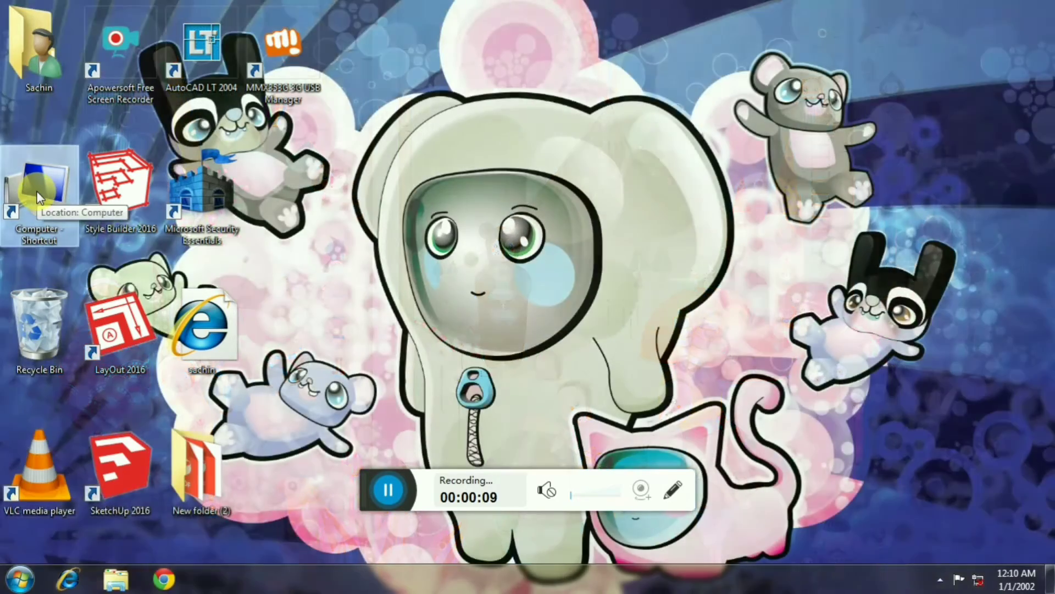
Open the Documents library via Computer and scroll through its files
double_click(38, 197)
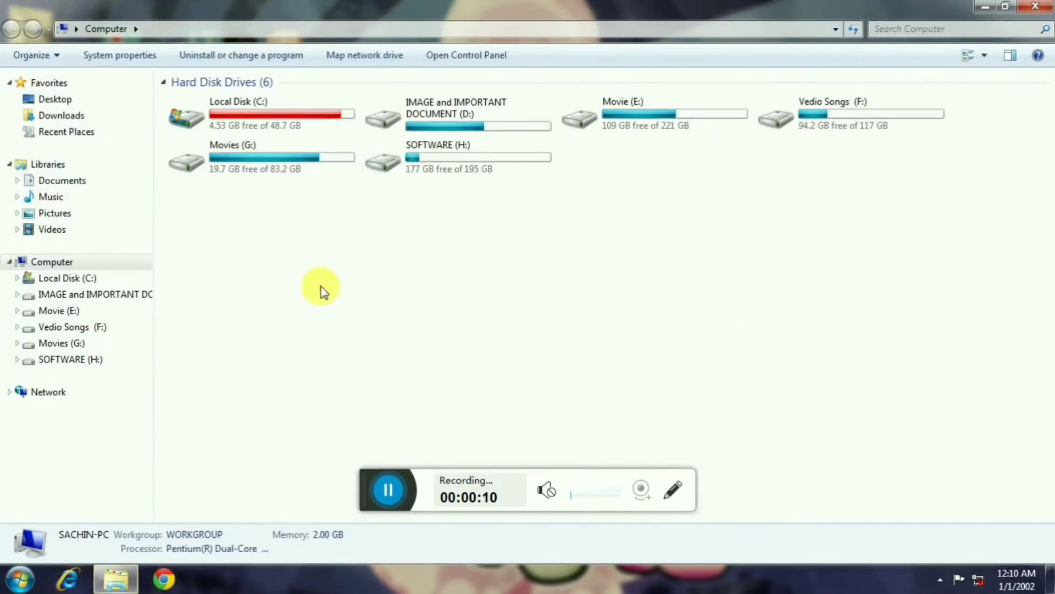
left_click(61, 180)
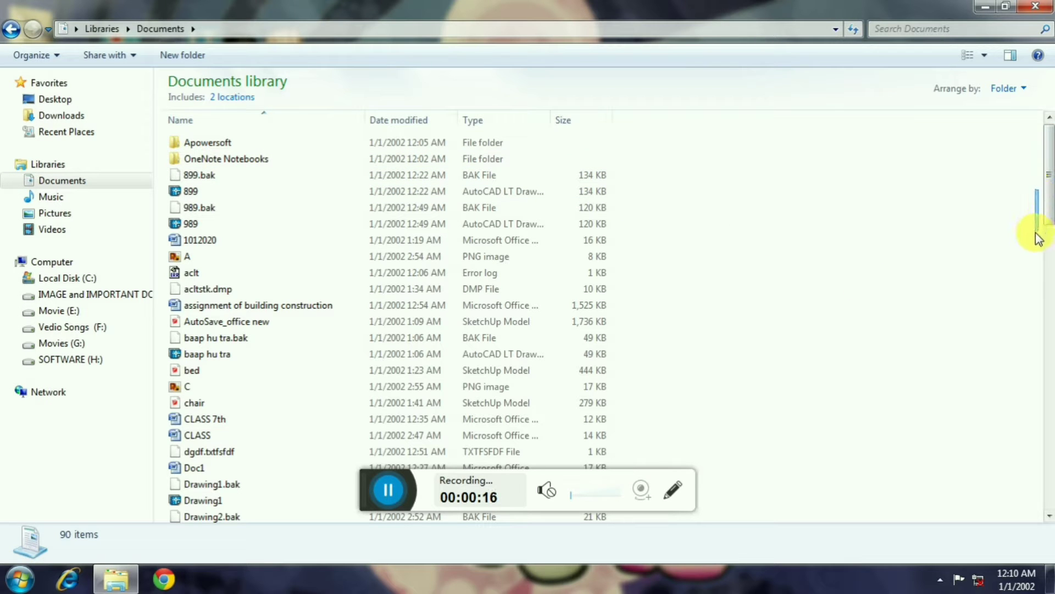
left_click_drag(1049, 148, 1049, 254)
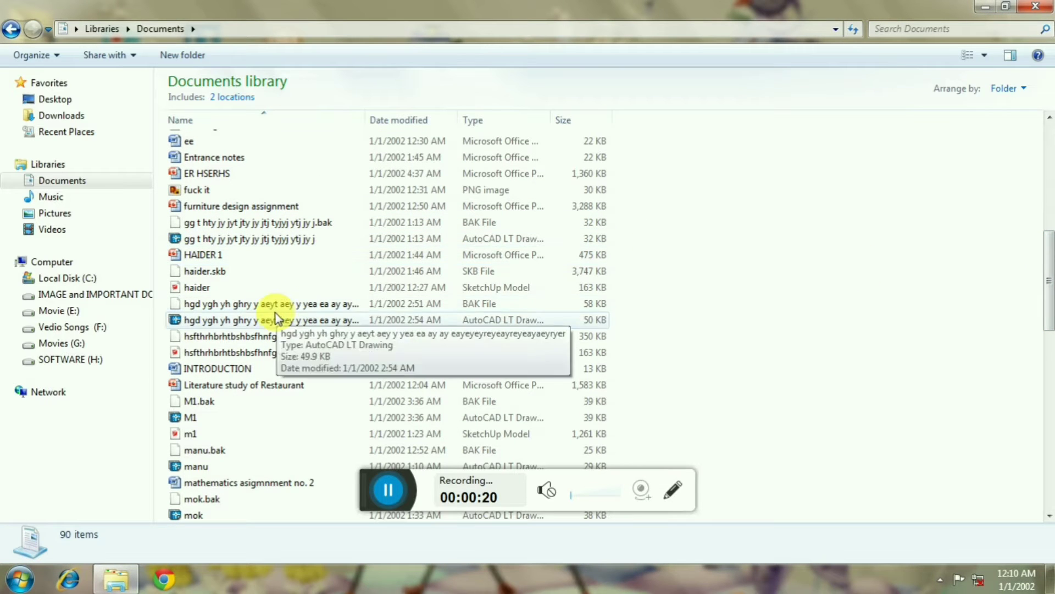
left_click(263, 289)
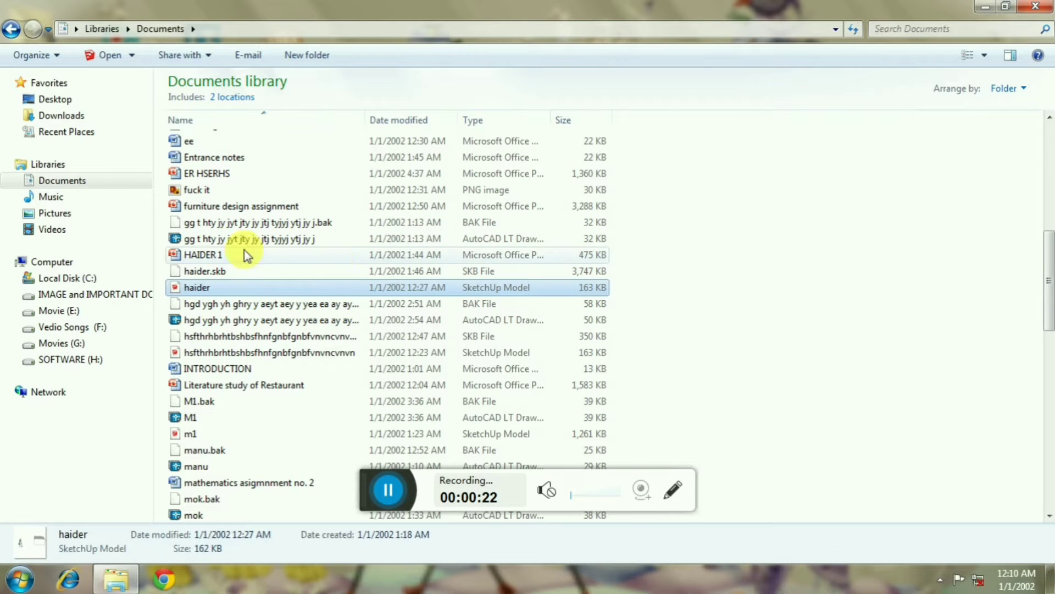
left_click_drag(1049, 254, 1050, 296)
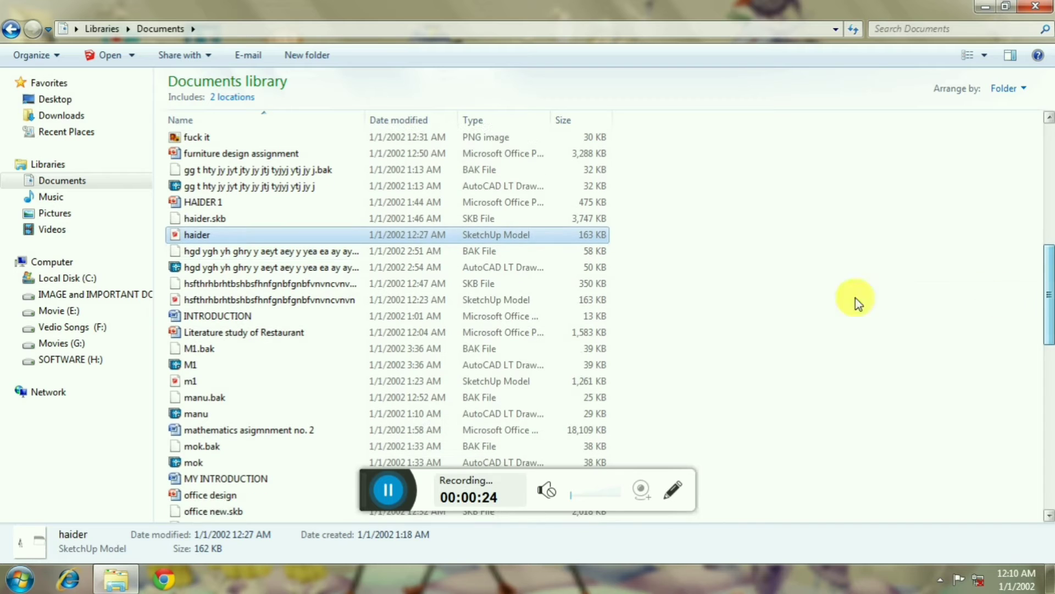
Locate the m1 model and single out the office design presentation
left_click(371, 298)
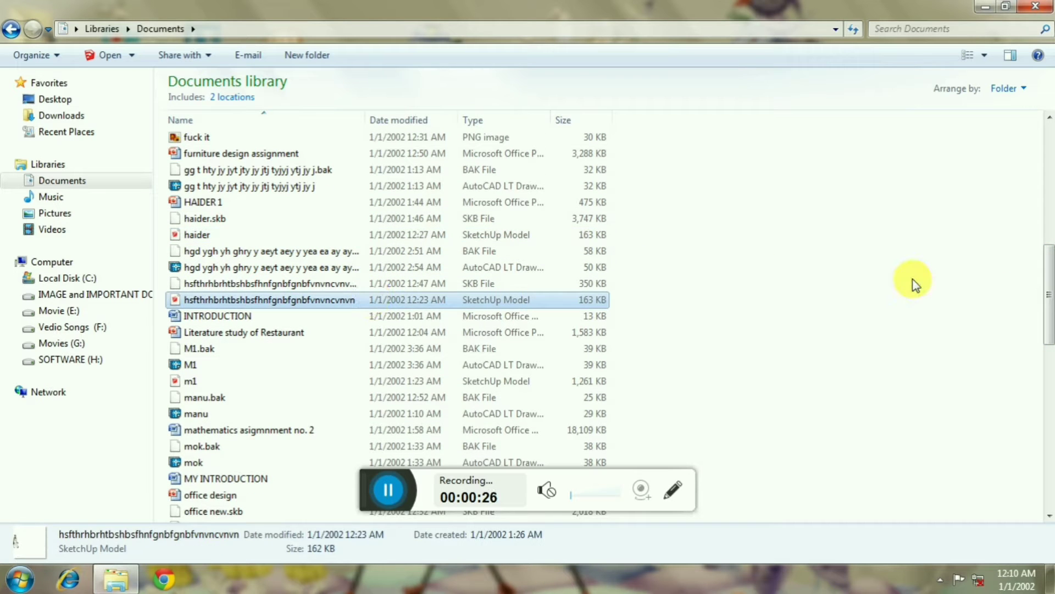
left_click_drag(1047, 313, 1048, 329)
left_click(352, 322)
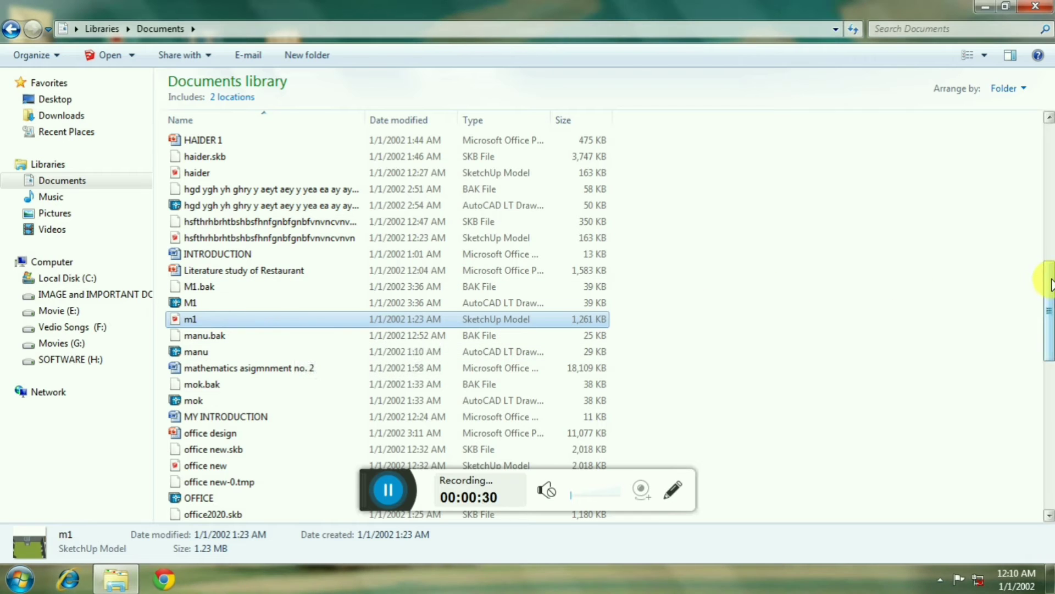
mouse_move(1048, 278)
left_mouse_down()
mouse_move(1047, 332)
mouse_move(1048, 297)
left_mouse_up()
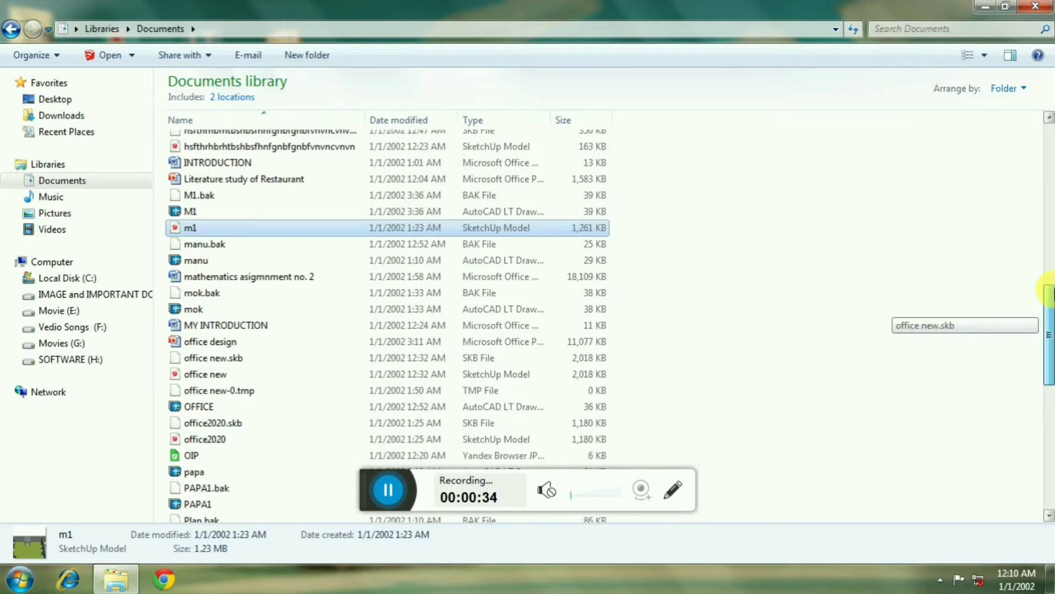
left_click(308, 343)
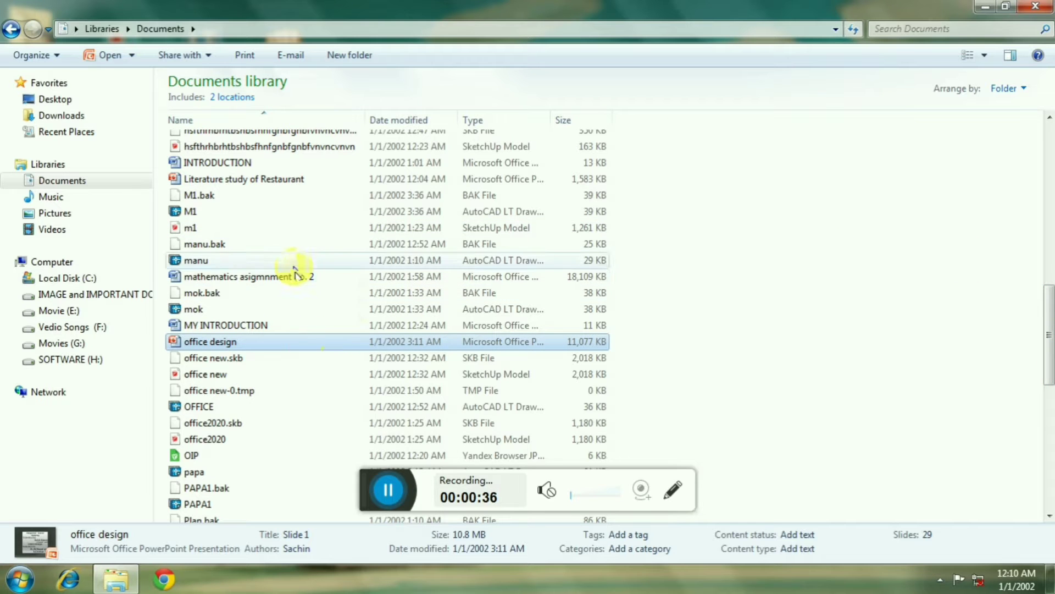
Open m1 in SketchUp, then zoom and pan to frame the whole house
left_click(273, 229)
key("Return")
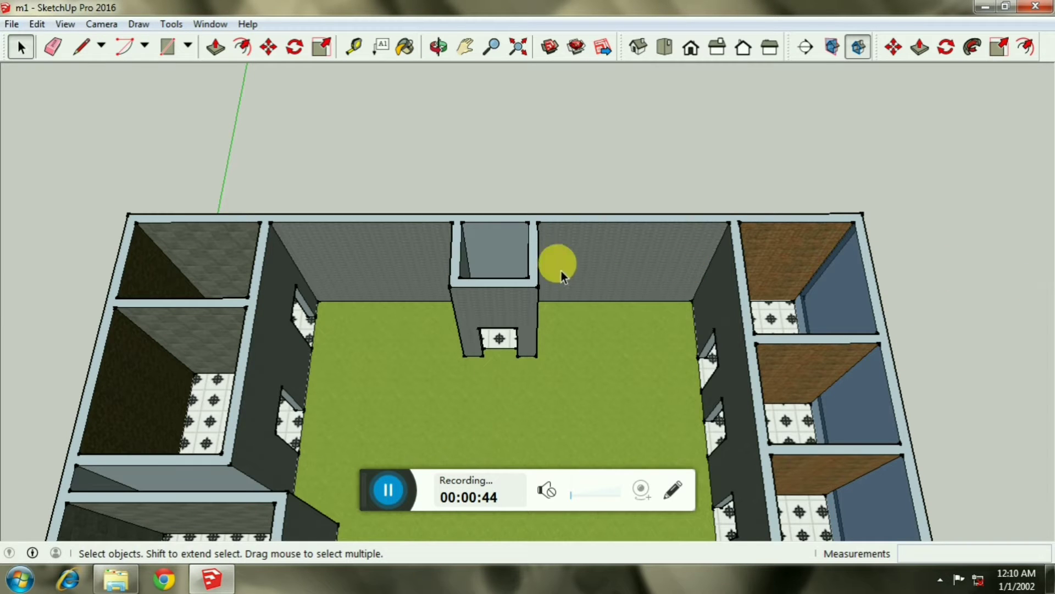
left_click(484, 59)
left_click_drag(513, 160, 514, 244)
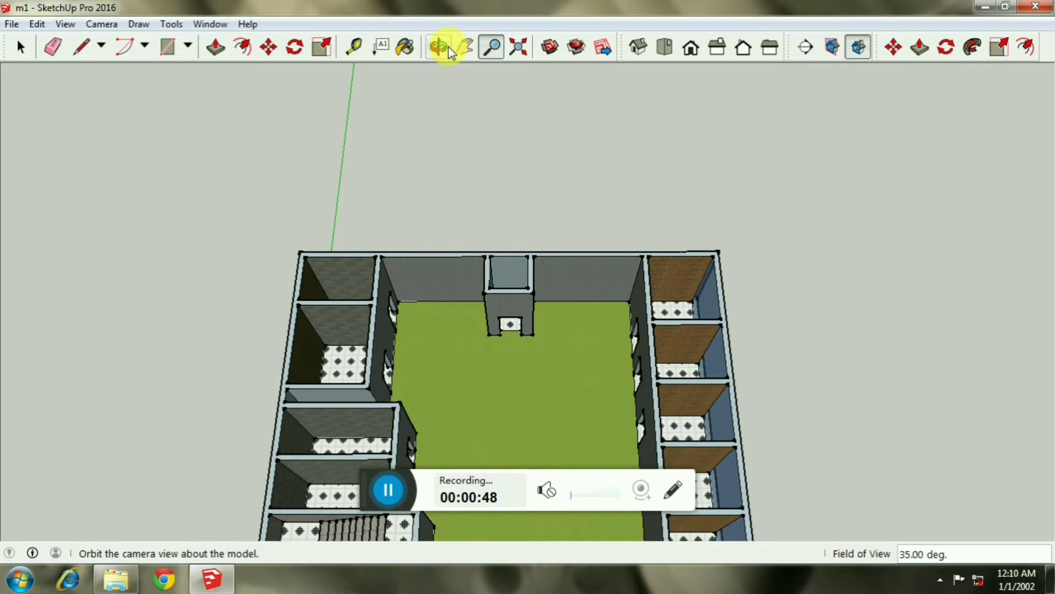
left_click(465, 47)
left_click_drag(550, 392, 503, 148)
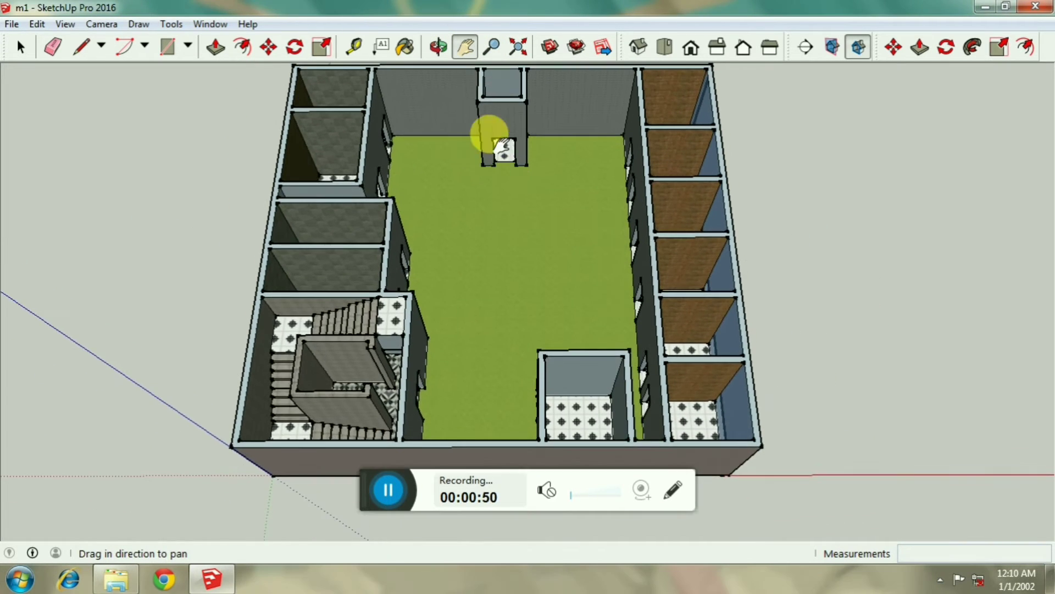
left_click(491, 47)
left_click_drag(523, 165, 522, 193)
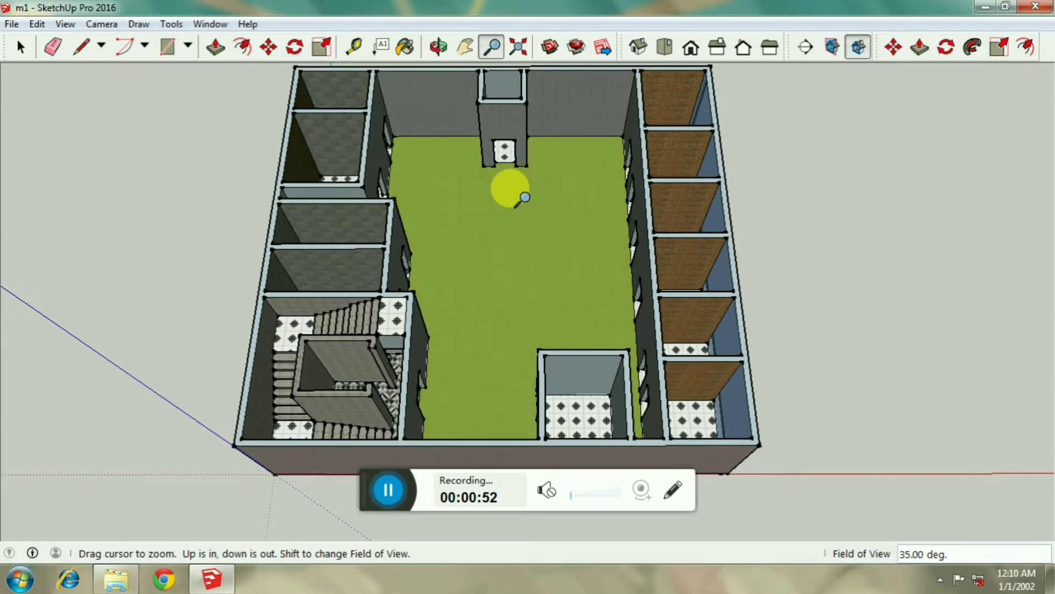
Orbit around the house to inspect it from several corners
left_click(445, 48)
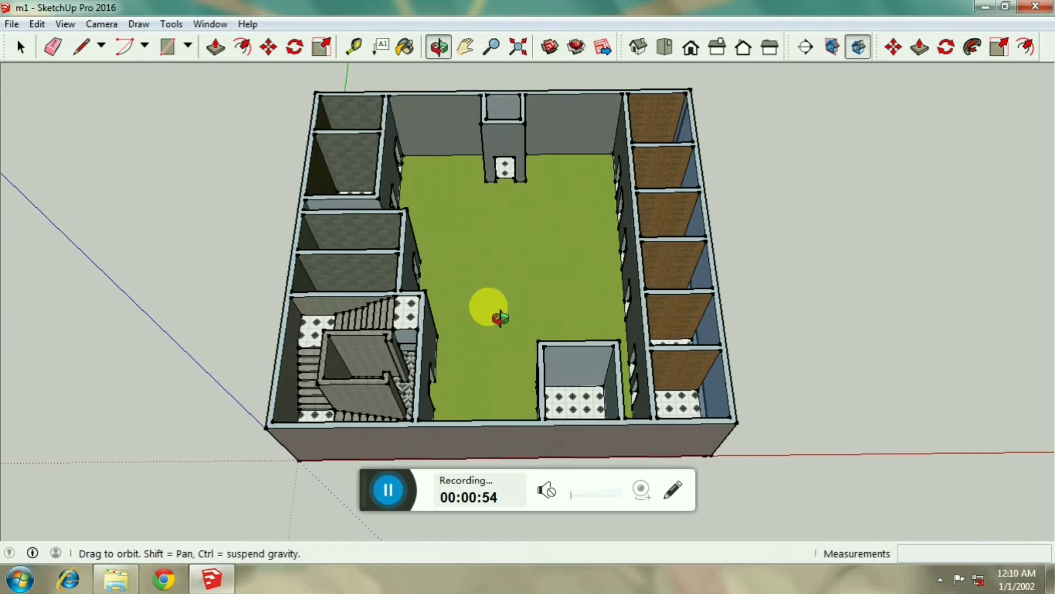
left_click_drag(489, 306, 501, 209)
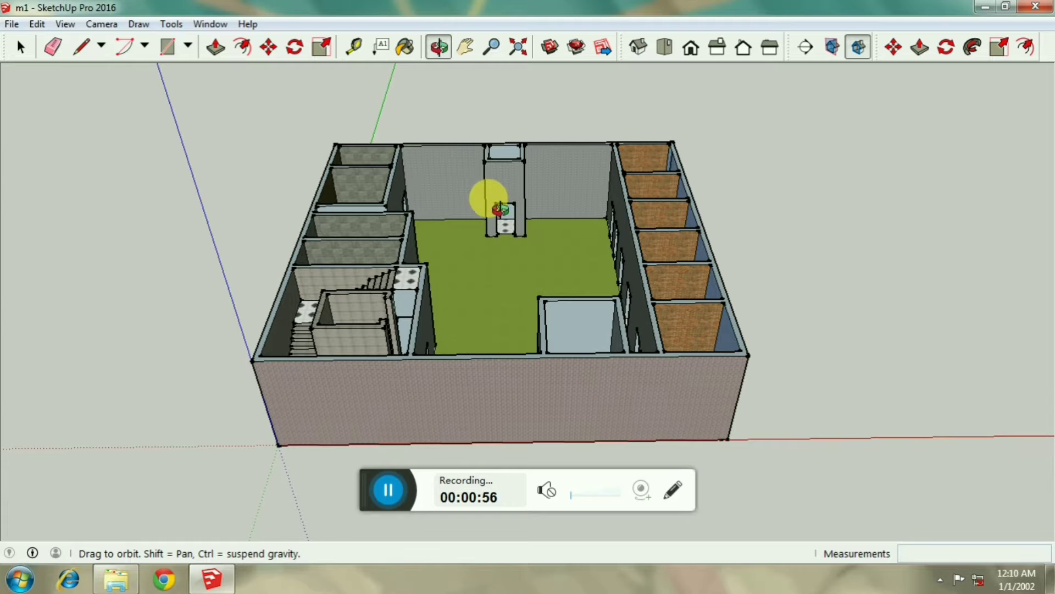
mouse_move(405, 293)
left_mouse_down()
mouse_move(377, 299)
mouse_move(671, 277)
mouse_move(354, 276)
mouse_move(513, 273)
mouse_move(426, 280)
left_mouse_up()
mouse_move(287, 266)
left_mouse_down()
mouse_move(395, 275)
mouse_move(490, 267)
mouse_move(583, 280)
mouse_move(160, 273)
mouse_move(184, 297)
mouse_move(356, 297)
mouse_move(459, 278)
mouse_move(659, 271)
mouse_move(665, 193)
mouse_move(638, 223)
mouse_move(645, 272)
mouse_move(631, 318)
mouse_move(558, 357)
mouse_move(337, 358)
mouse_move(318, 386)
mouse_move(242, 346)
mouse_move(226, 321)
mouse_move(254, 342)
left_mouse_up()
left_click_drag(327, 336, 327, 336)
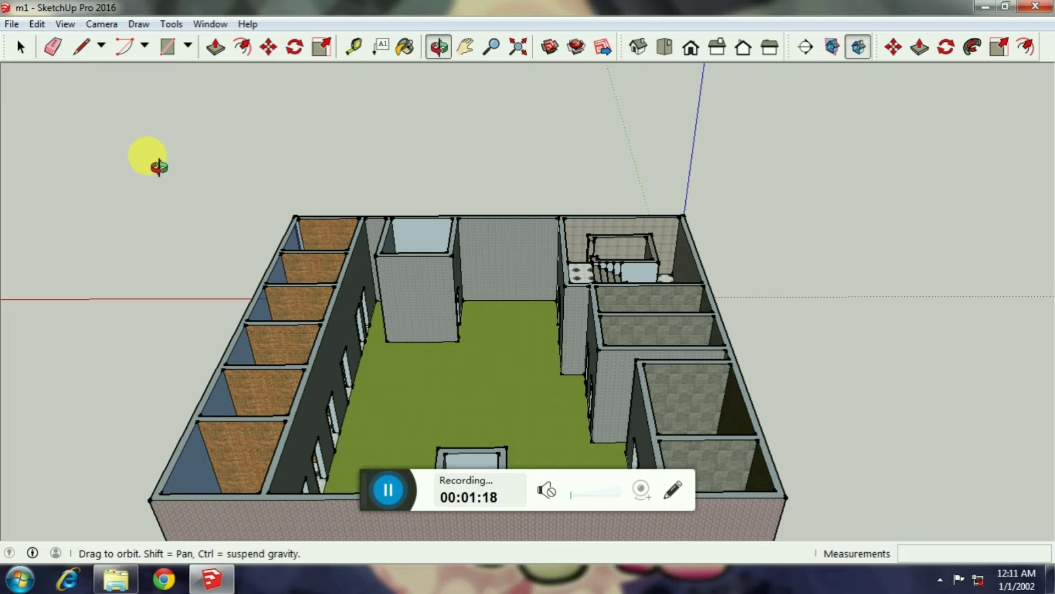
left_click(11, 23)
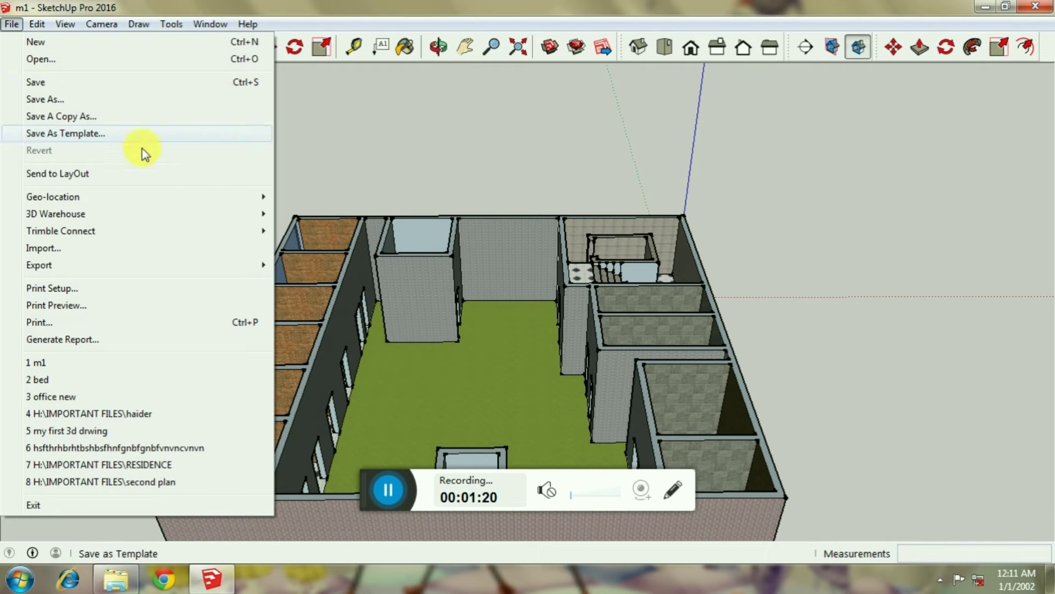
left_click(123, 247)
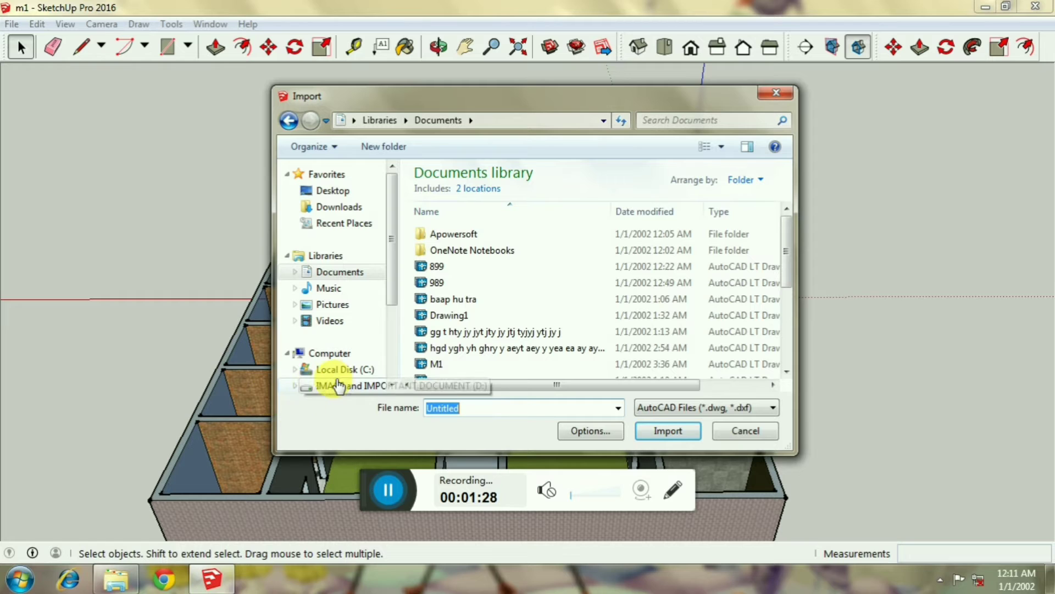
type("bed")
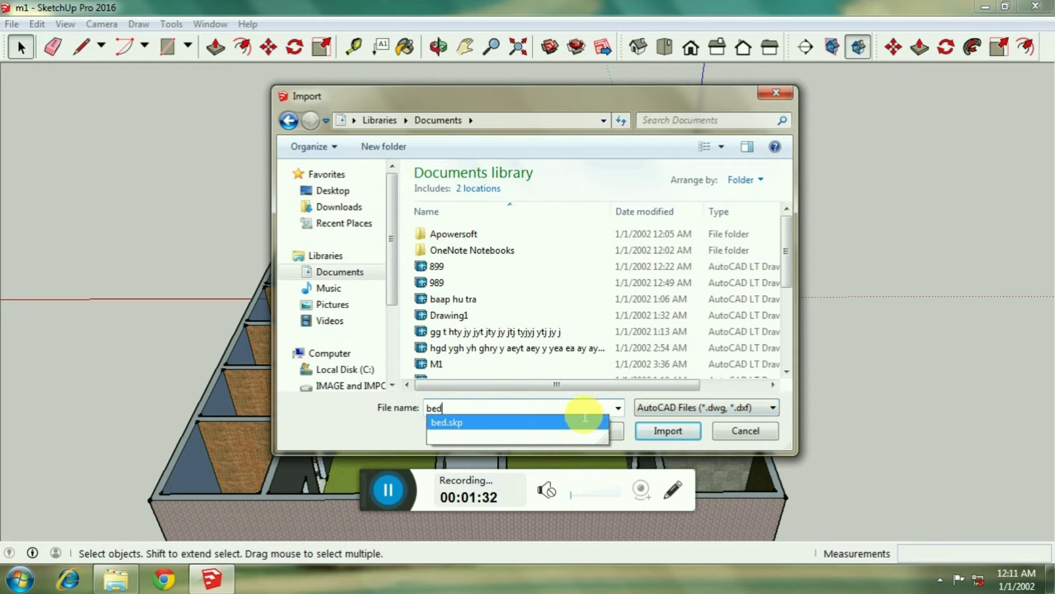
left_click(570, 423)
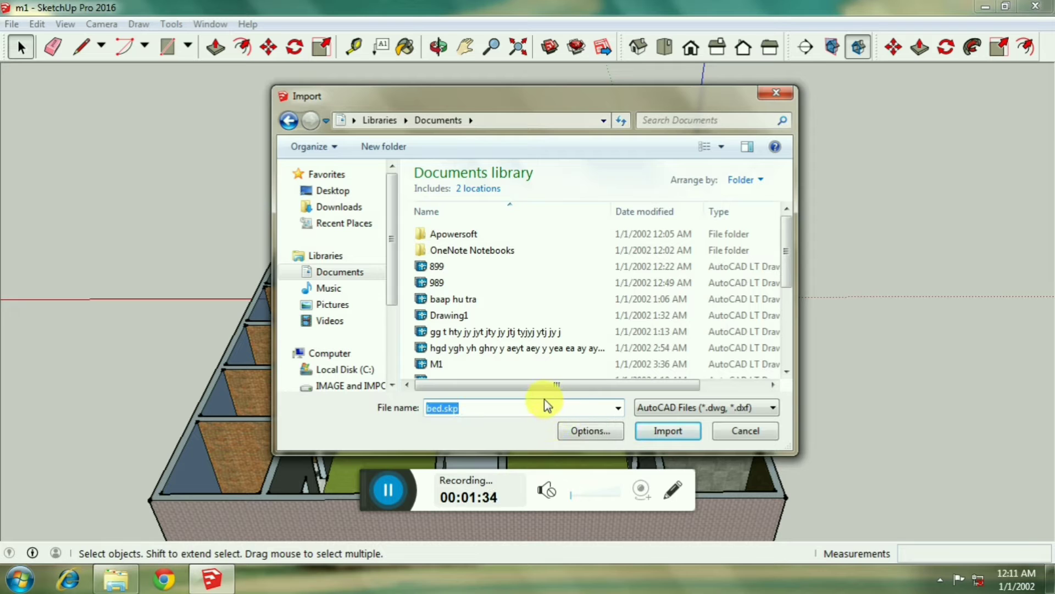
key("Return")
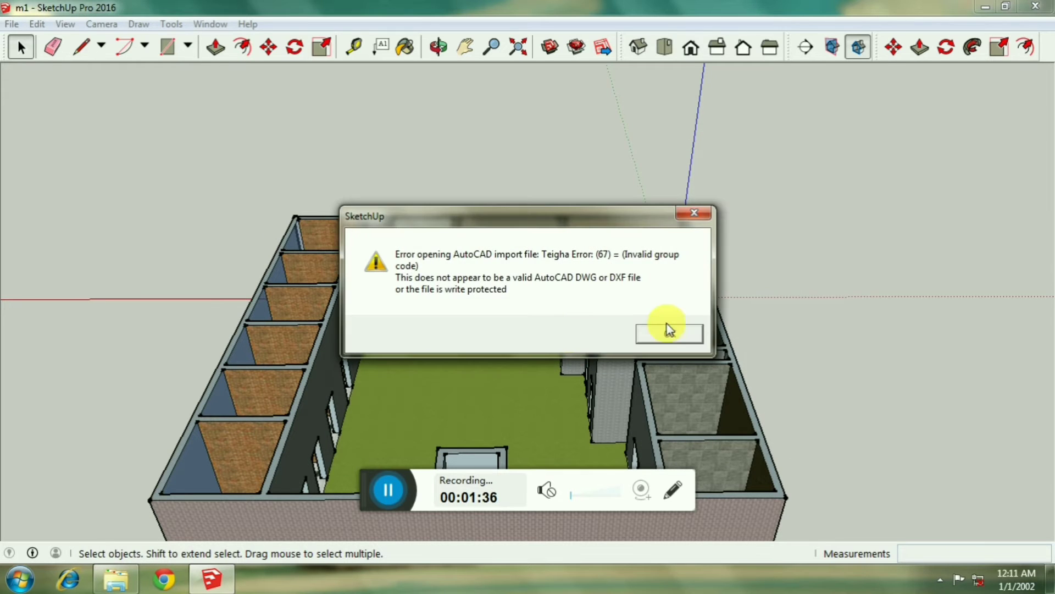
left_click(671, 334)
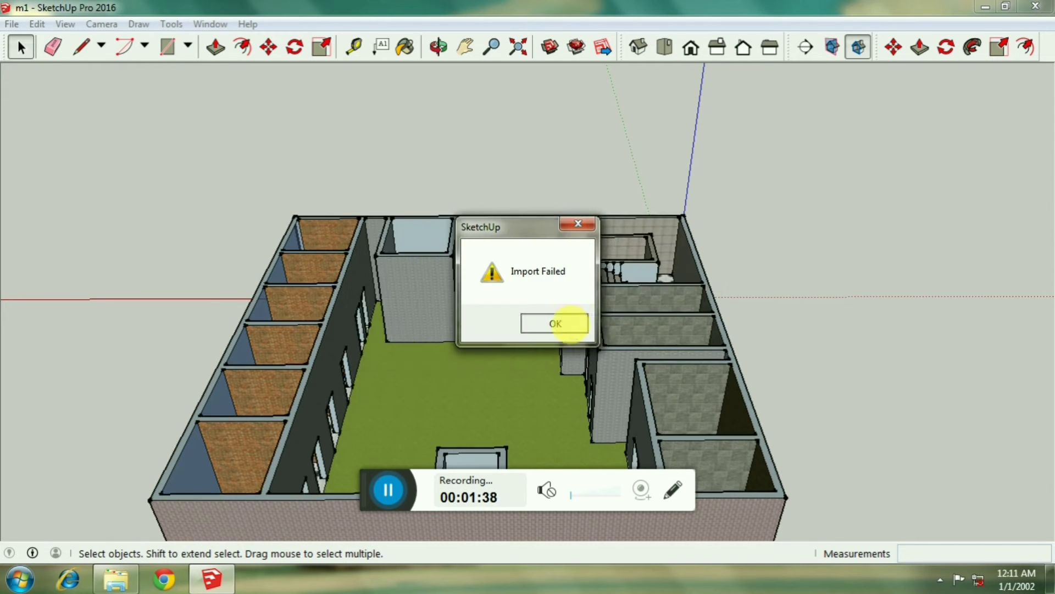
left_click(566, 321)
left_click(12, 23)
mouse_move(39, 265)
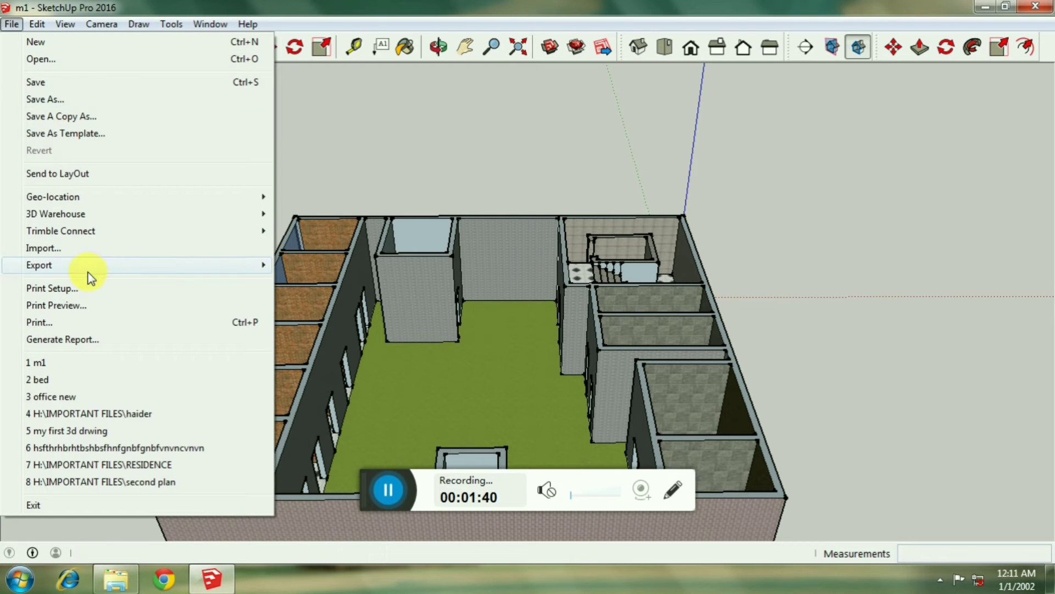
left_click(80, 249)
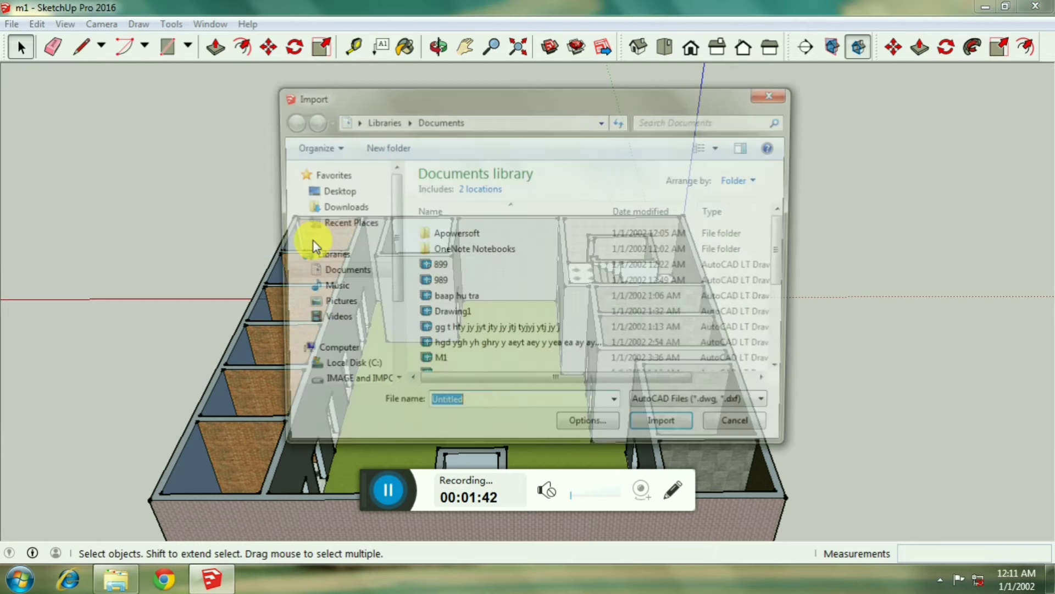
left_click(581, 432)
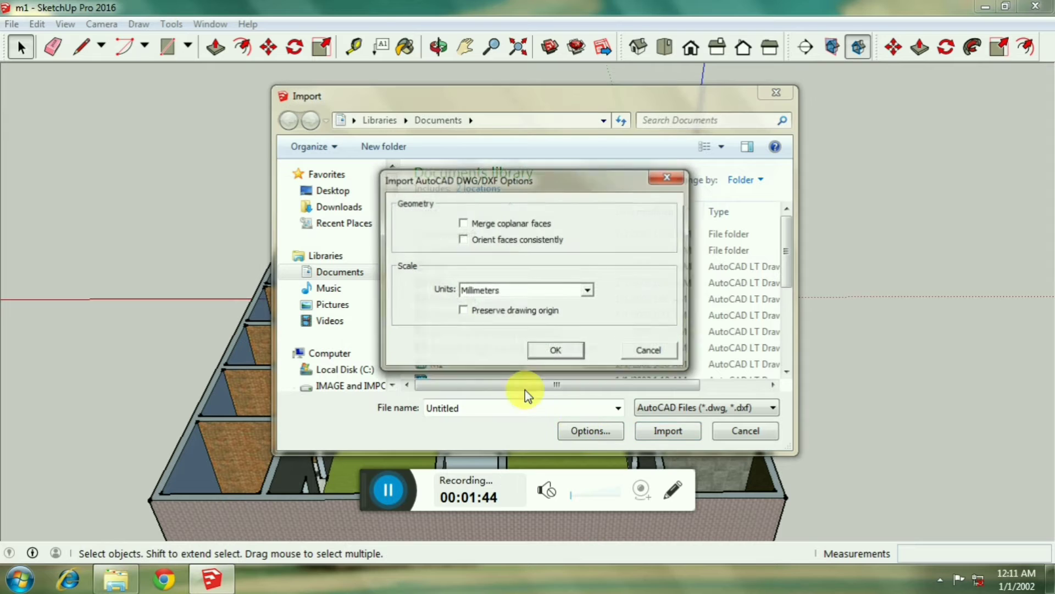
left_click(668, 179)
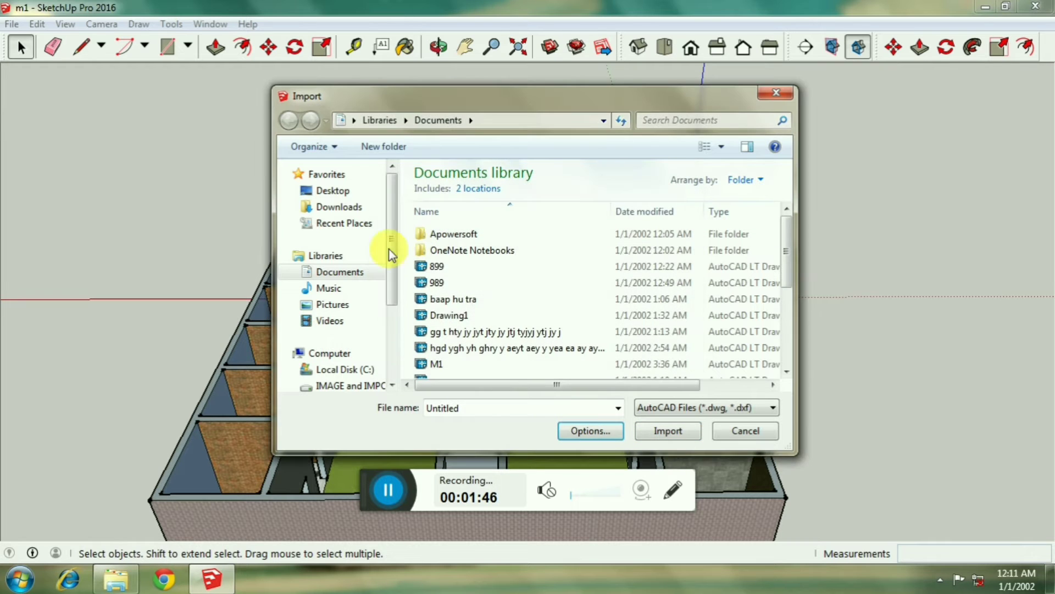
left_click_drag(394, 287, 393, 360)
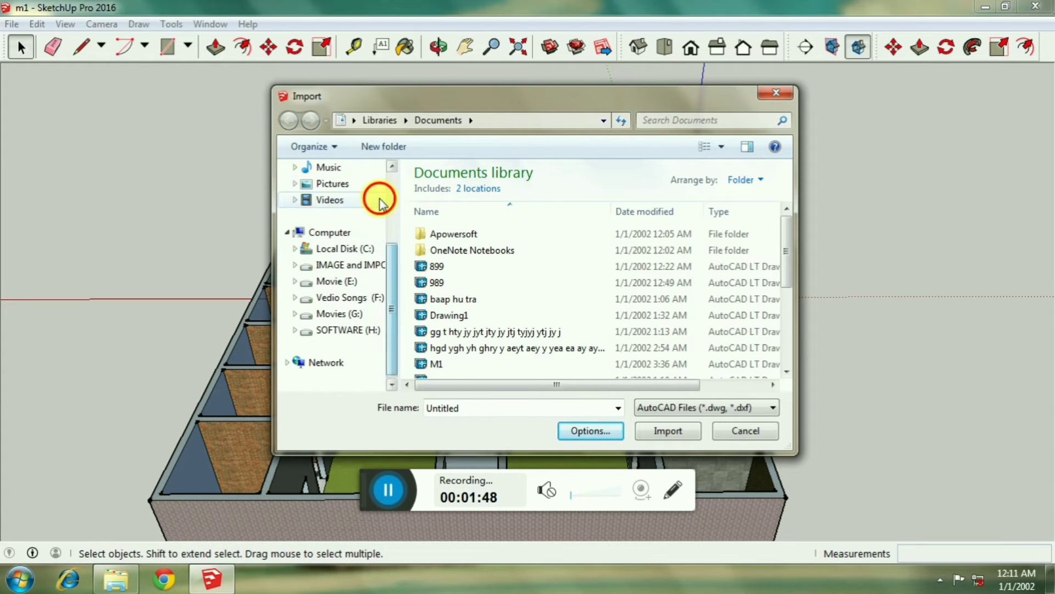
left_click(394, 189)
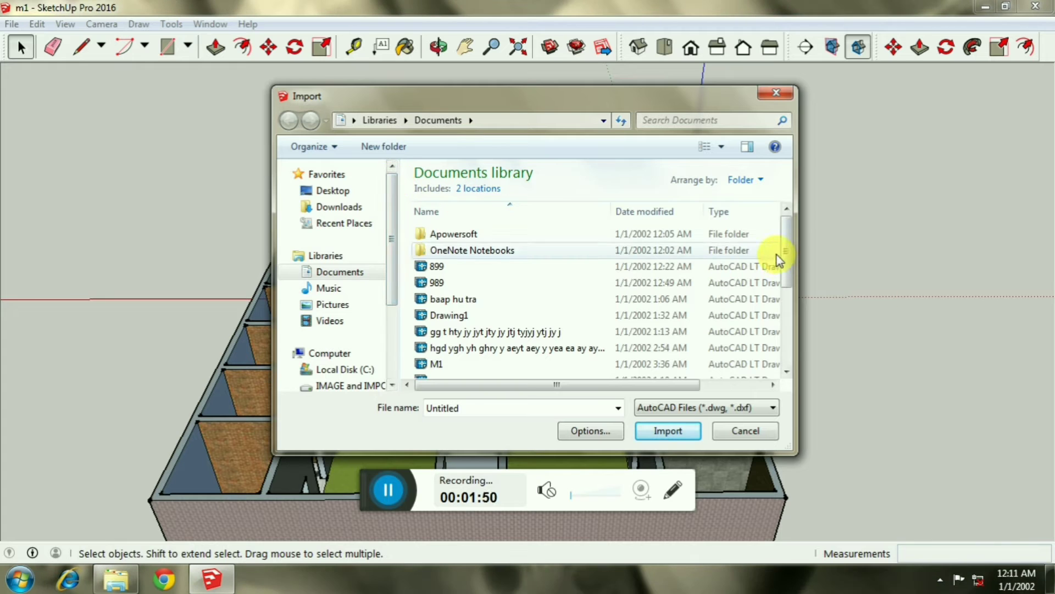
left_click_drag(786, 258, 786, 281)
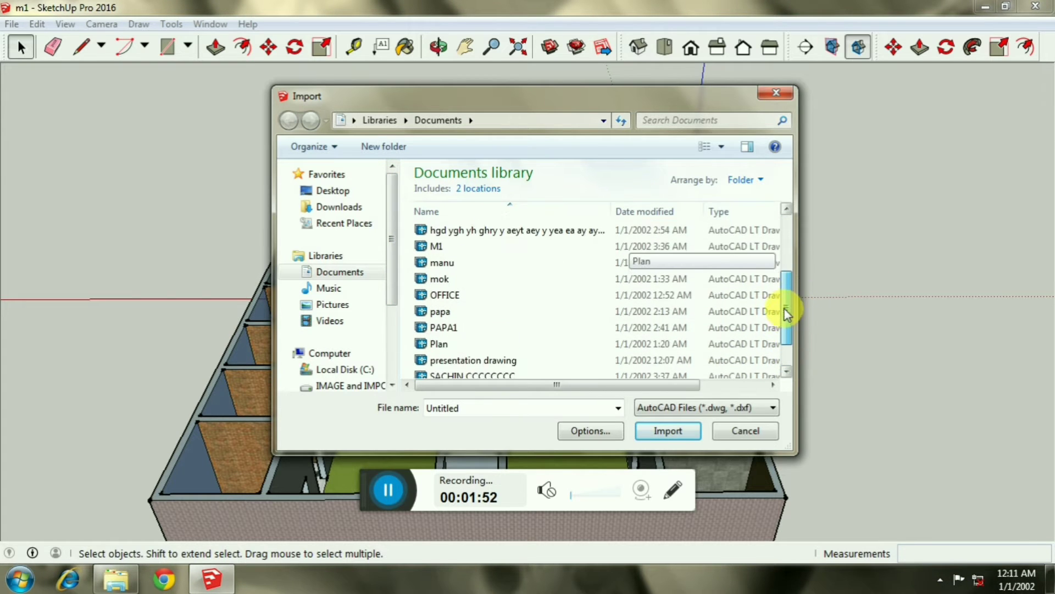
left_click(360, 273)
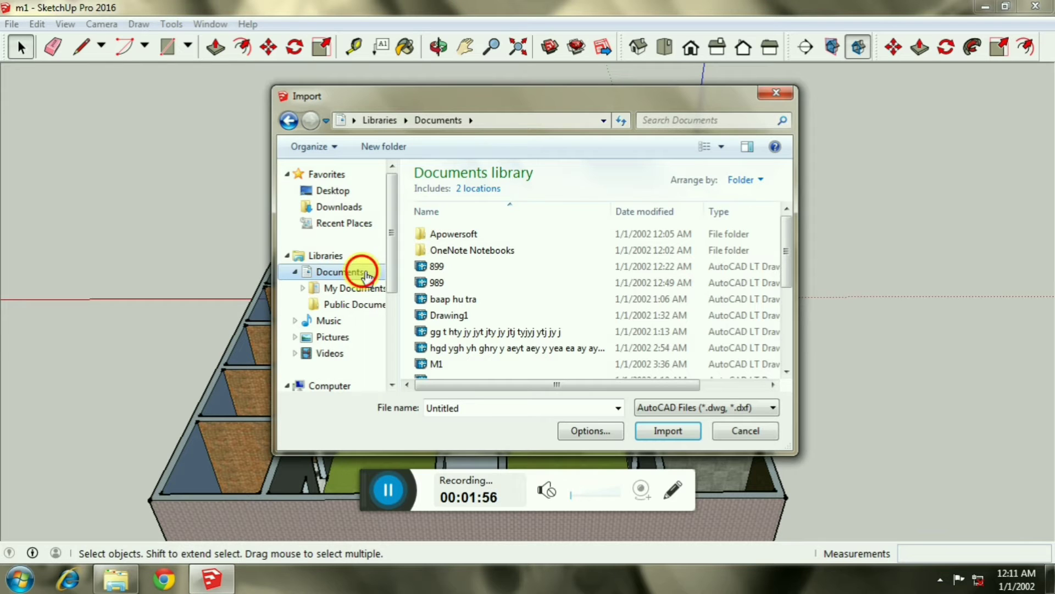
left_click(366, 273)
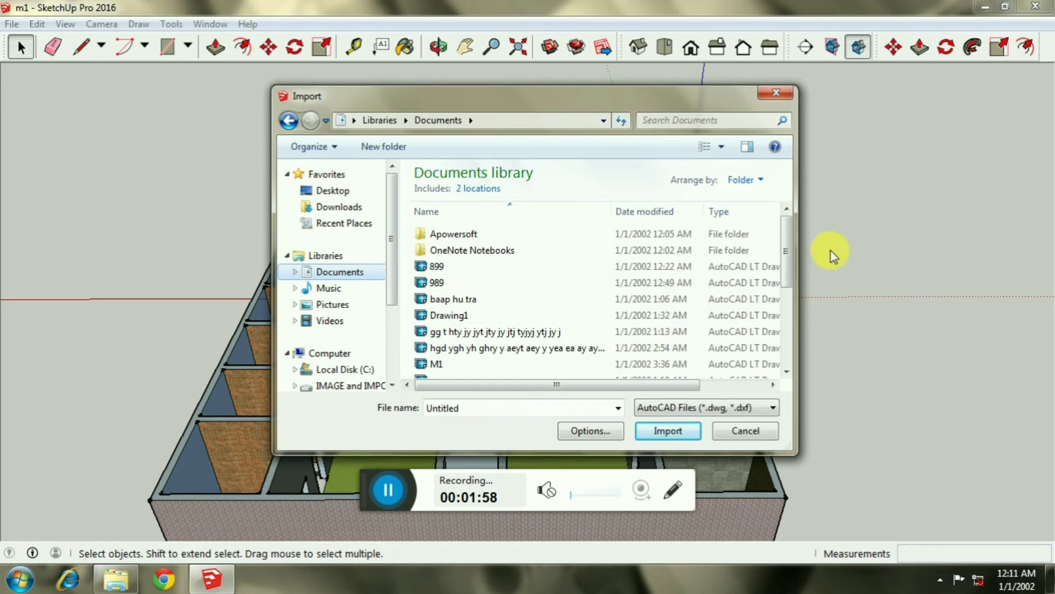
left_click_drag(789, 250, 806, 326)
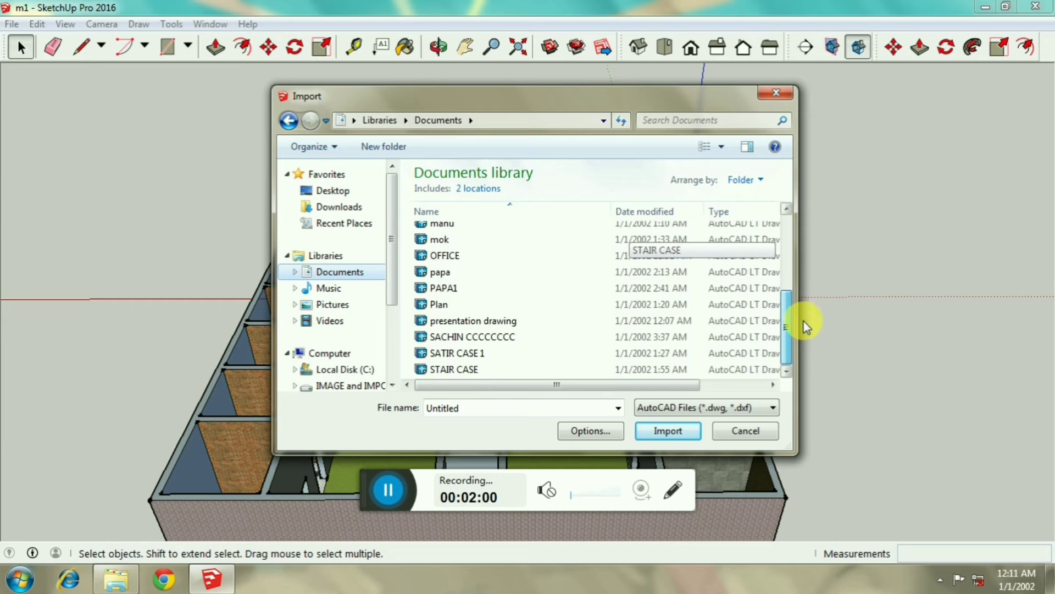
left_click(774, 95)
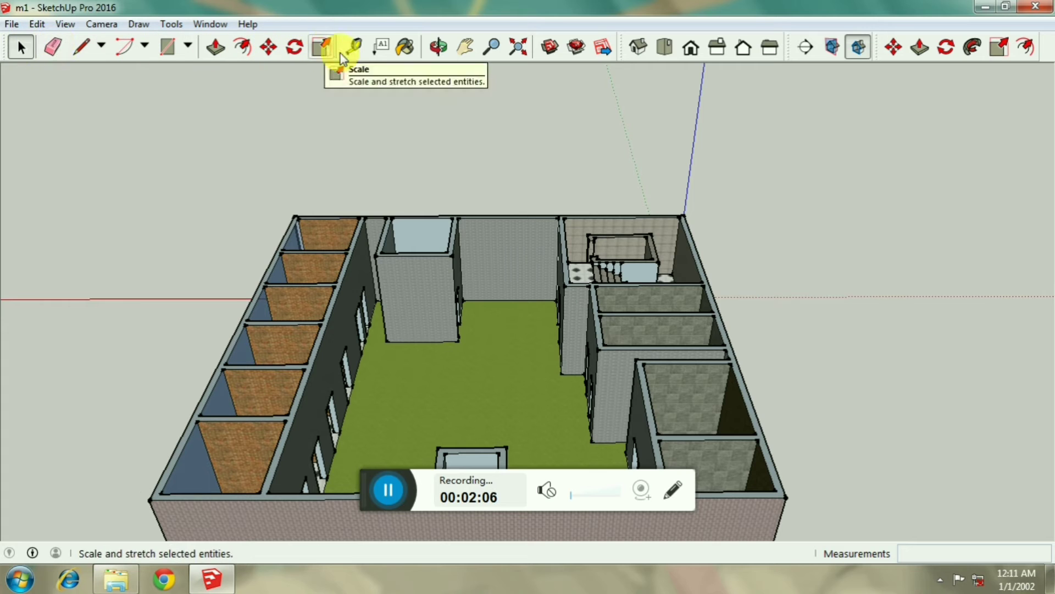
left_click(441, 53)
left_click_drag(502, 341, 529, 307)
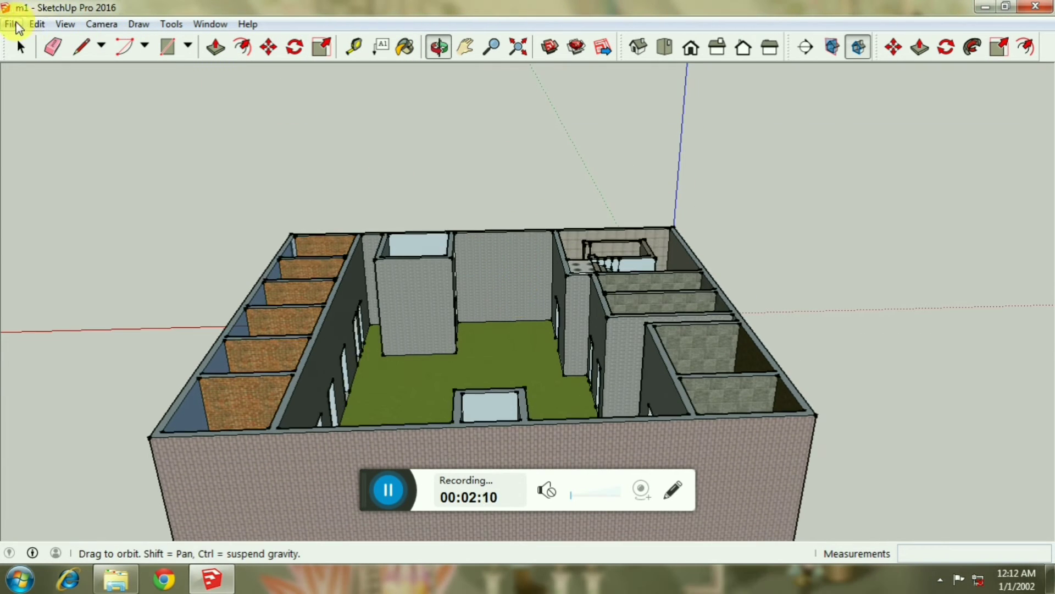
left_click(12, 24)
mouse_move(38, 265)
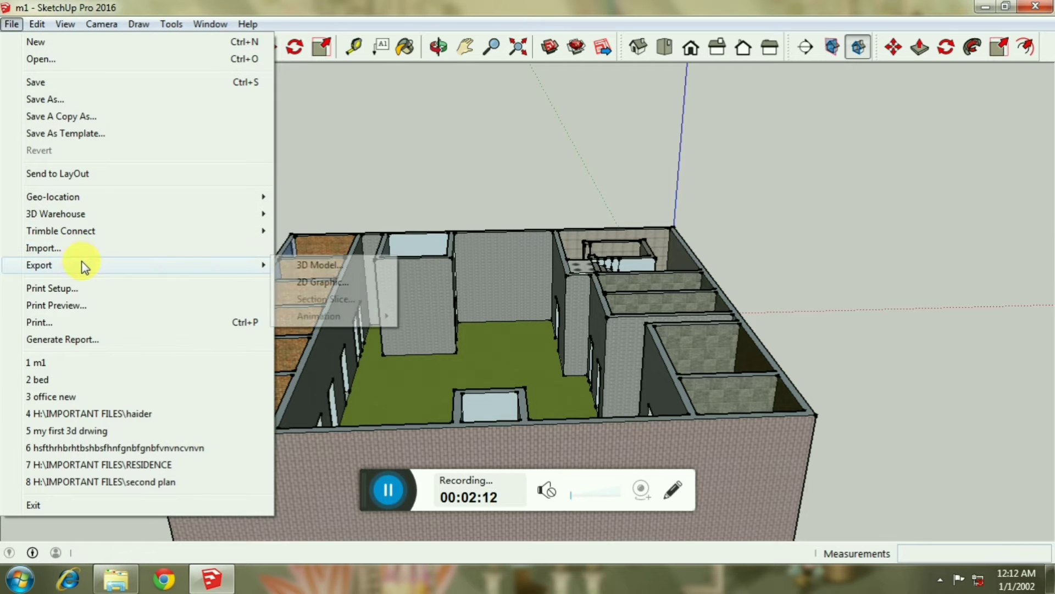
left_click(341, 272)
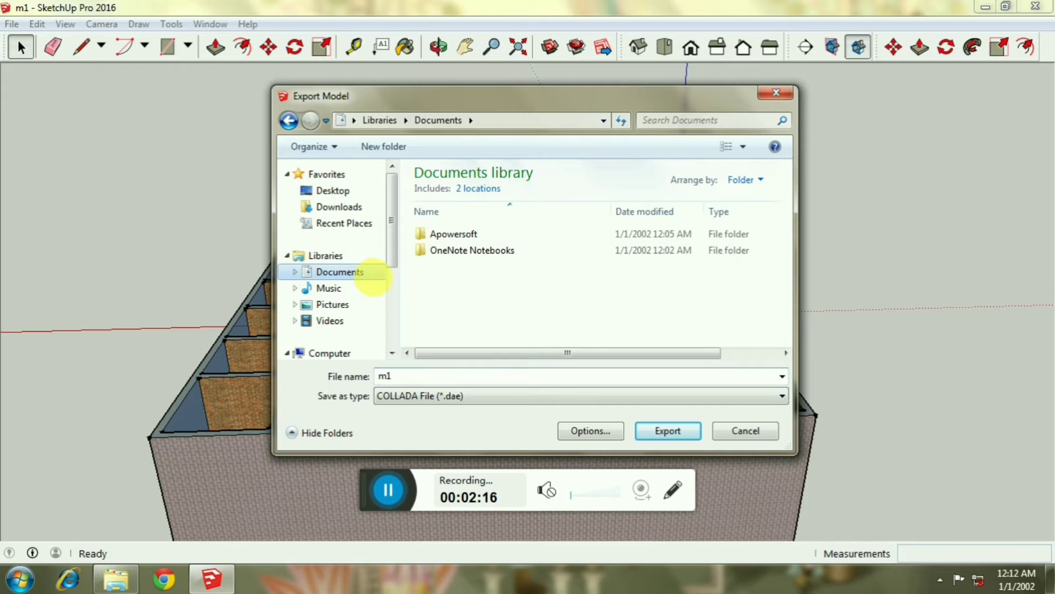
left_click(502, 235)
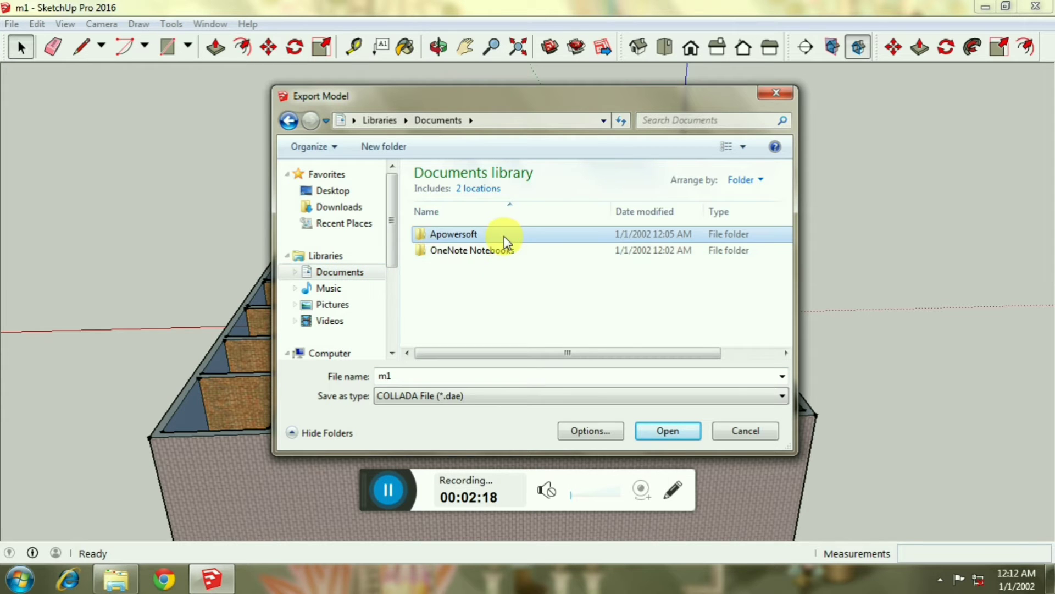
double_click(501, 235)
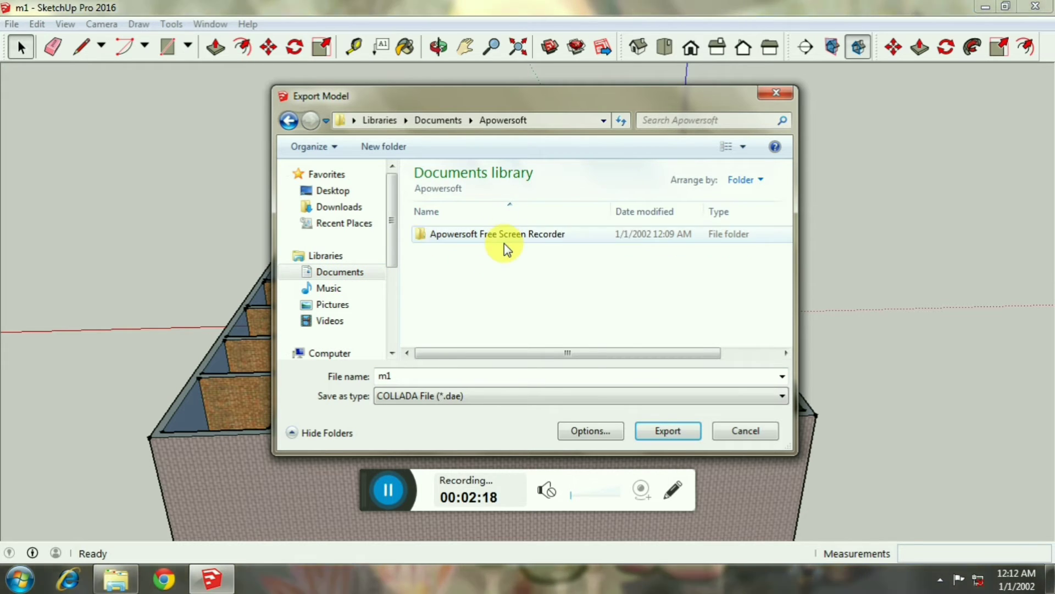
left_click(287, 123)
left_click(775, 93)
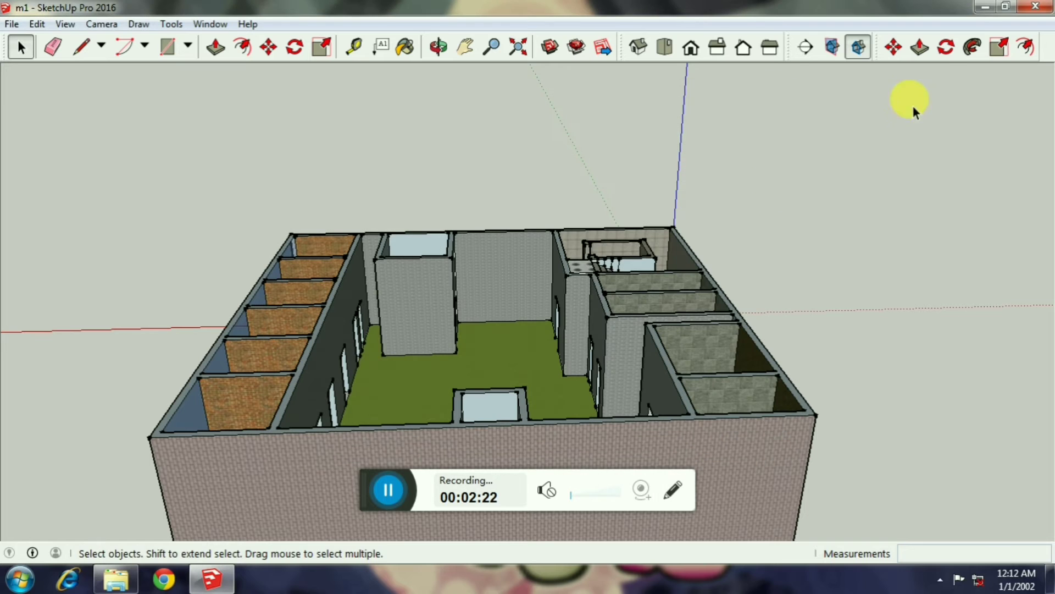
Minimize SketchUp, go to Computer > Documents and open bed.skp
left_click(984, 8)
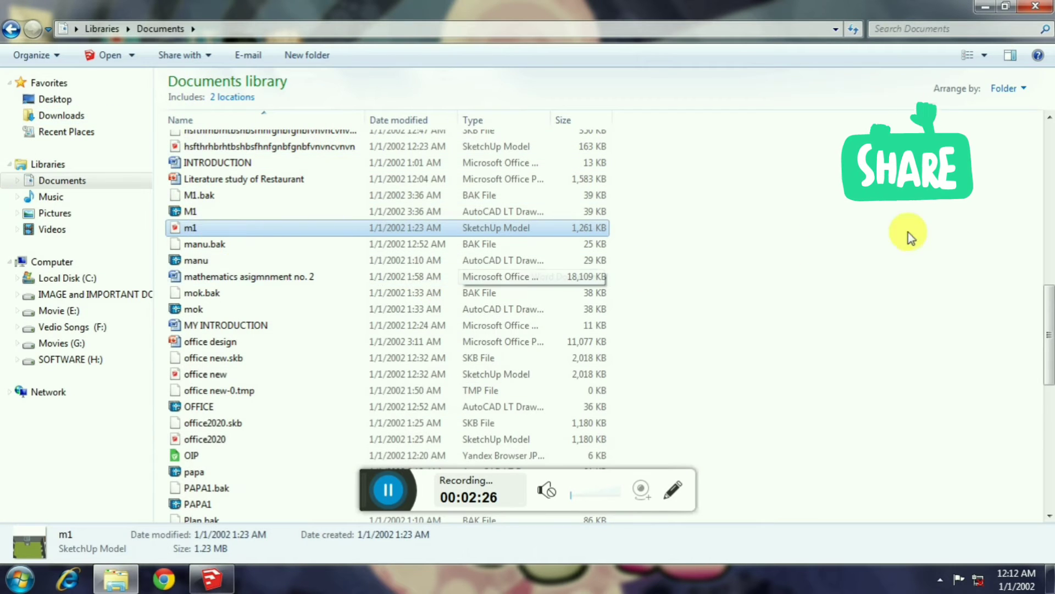
left_click(780, 195)
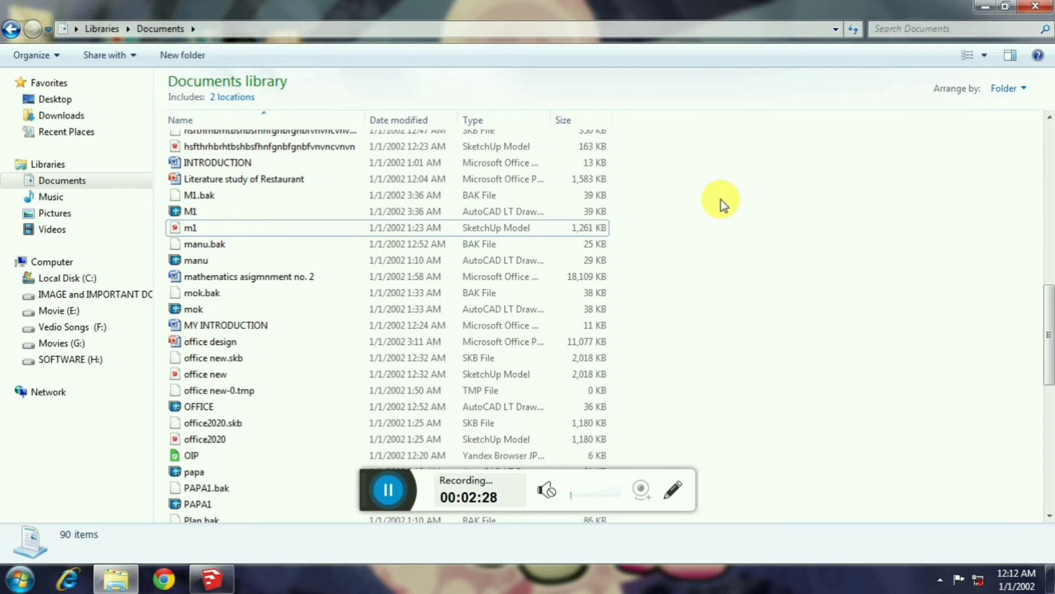
key("Home")
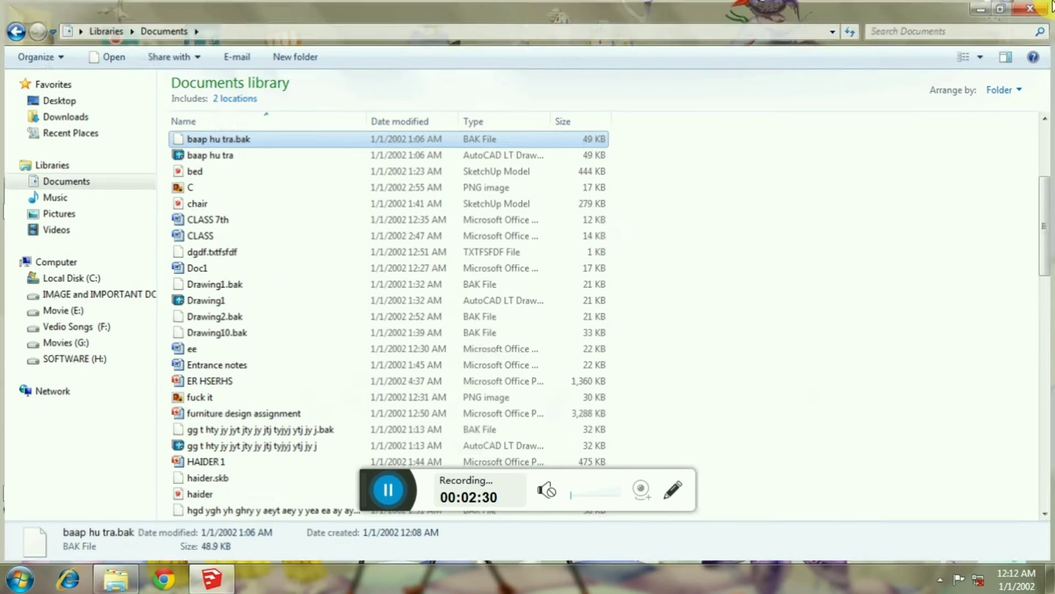
left_click(1031, 8)
double_click(68, 177)
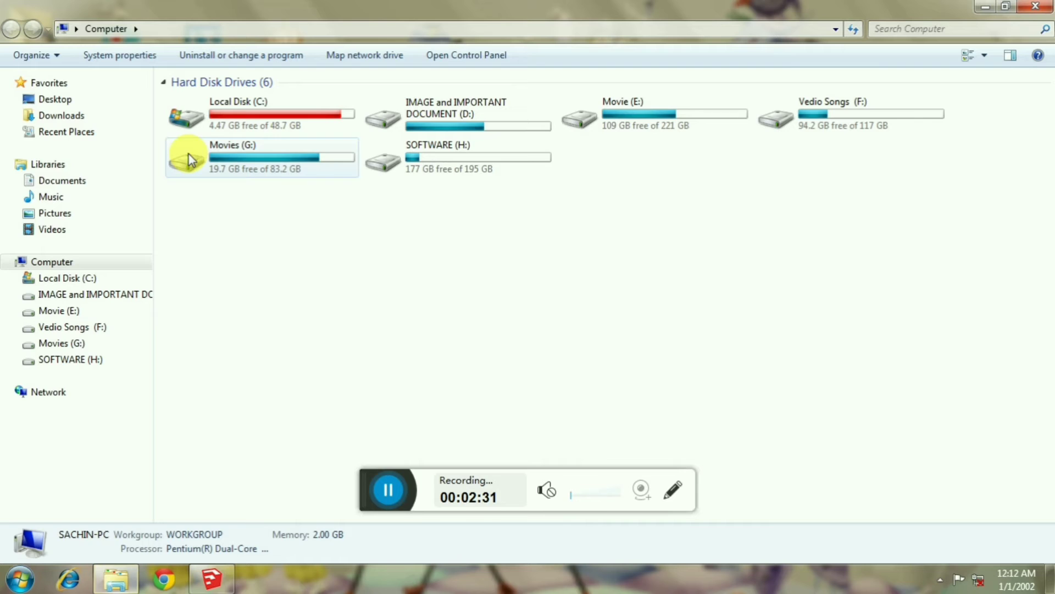
left_click(51, 179)
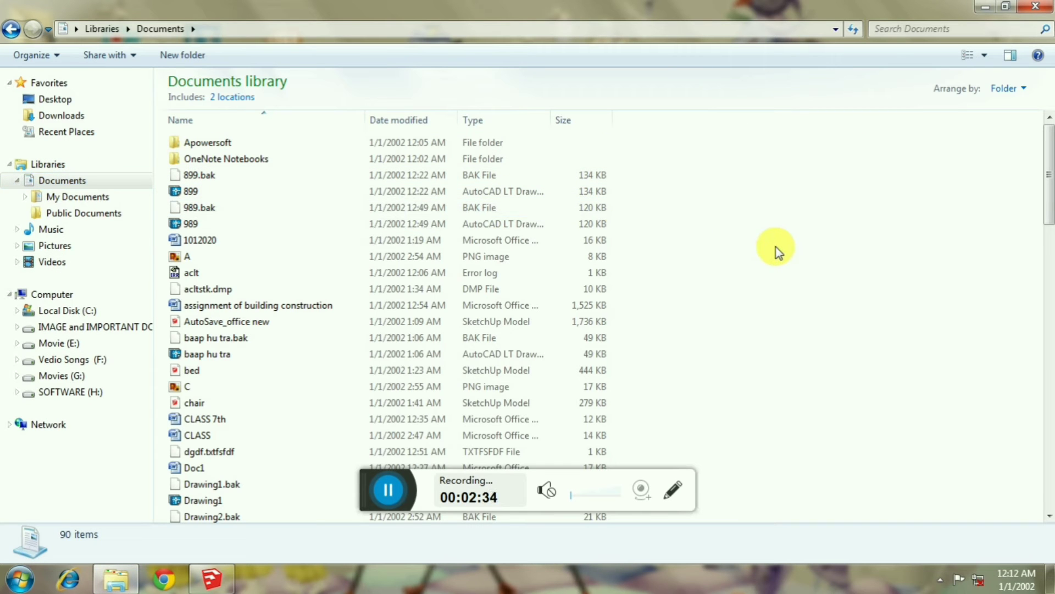
type("be")
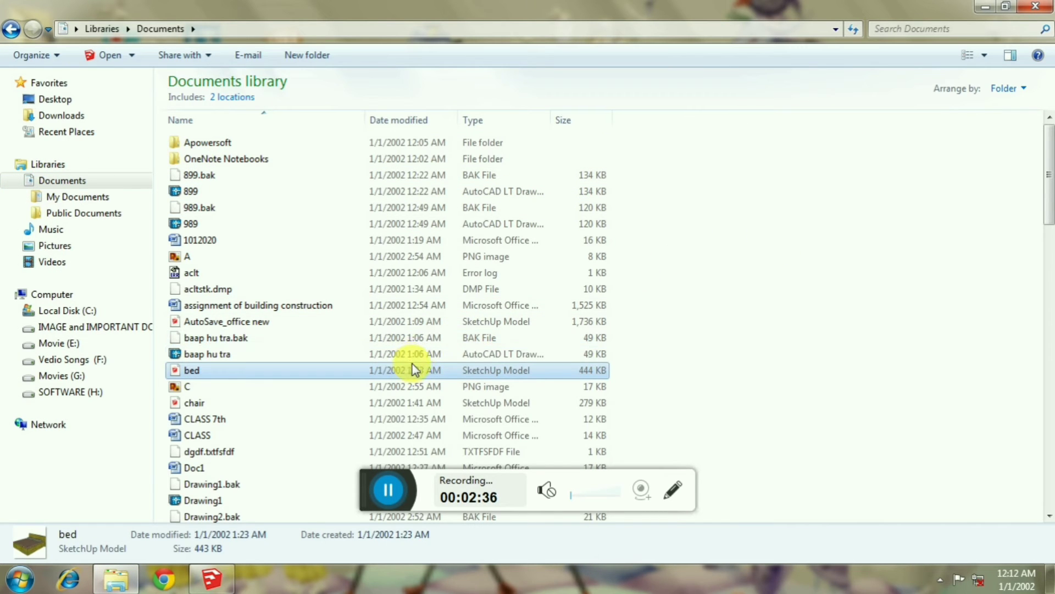
double_click(415, 368)
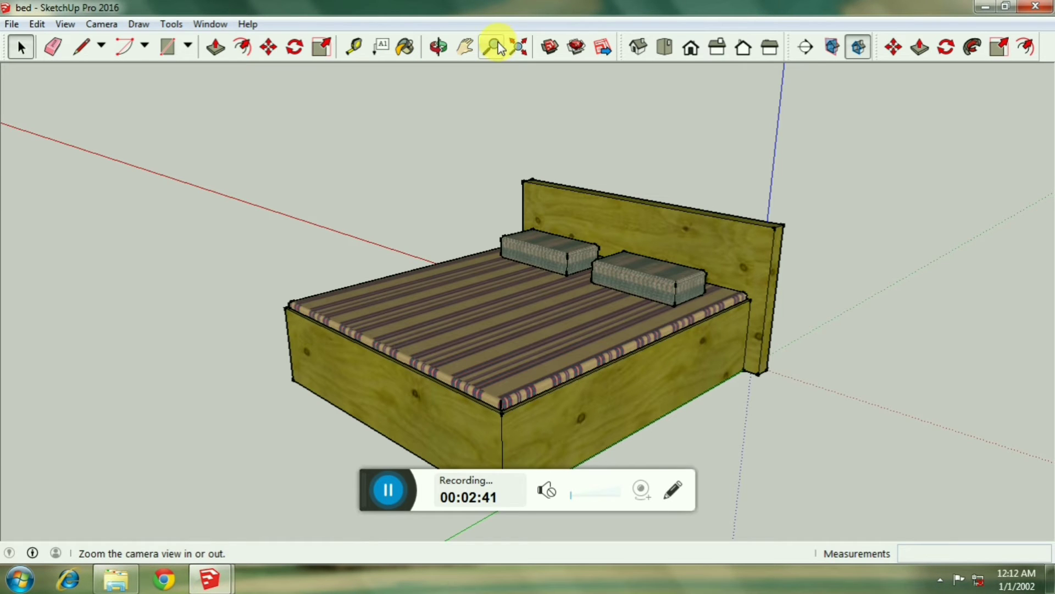
Zoom out and box-select the entire bed model
left_click(498, 48)
left_click_drag(506, 160, 577, 328)
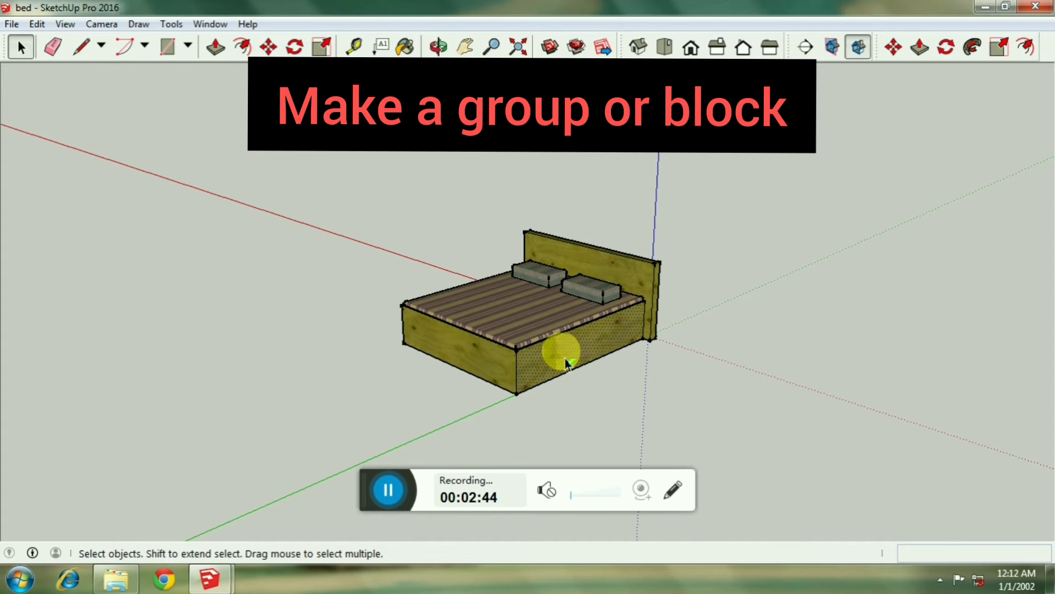
left_click_drag(641, 422, 397, 218)
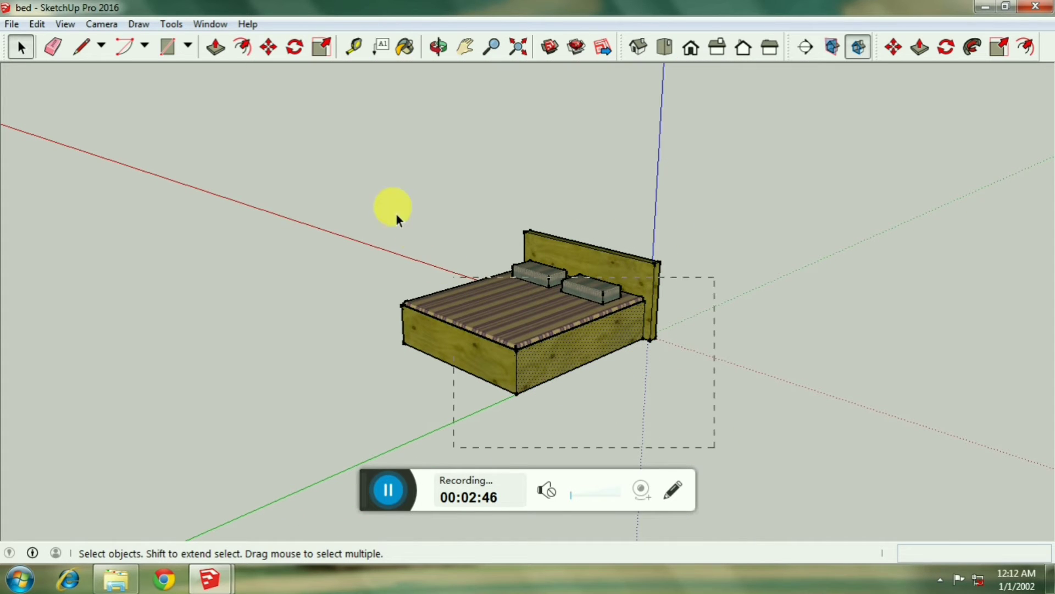
left_click_drag(352, 180, 349, 177)
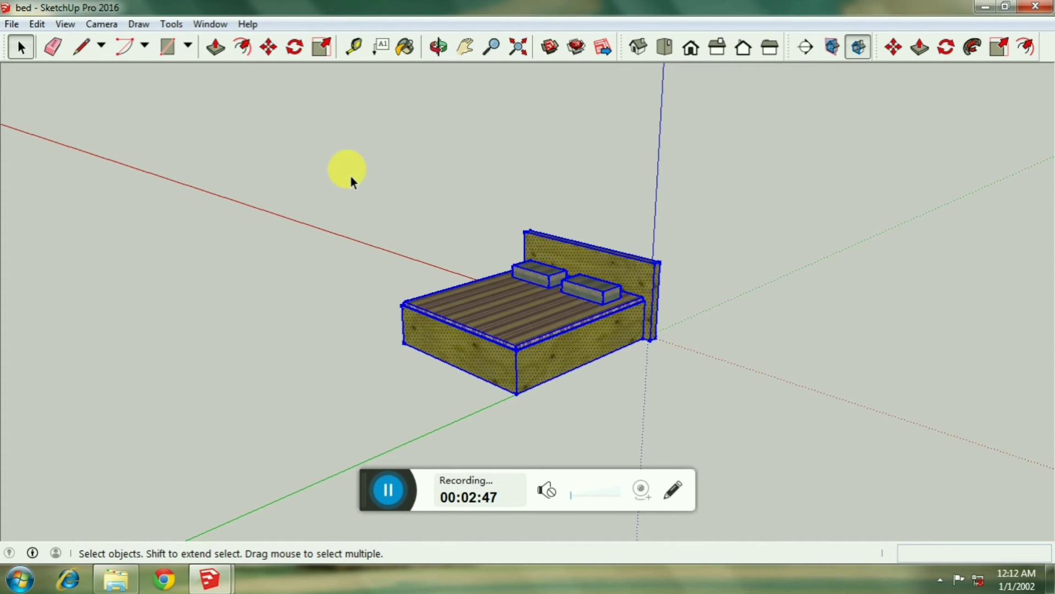
Make the bed's parts into one group and reselect it
right_click(560, 320)
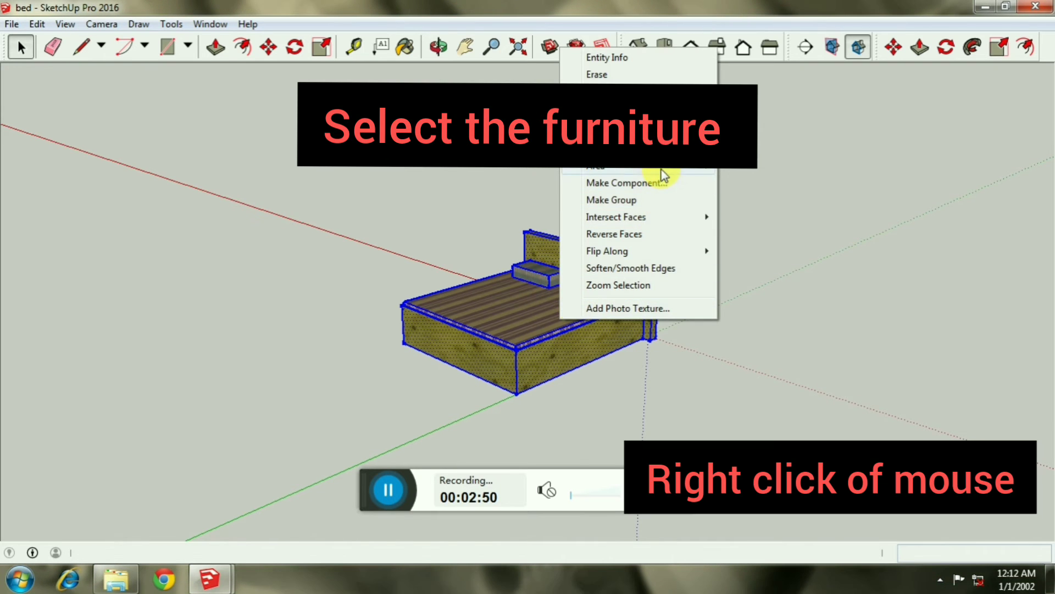
left_click(647, 209)
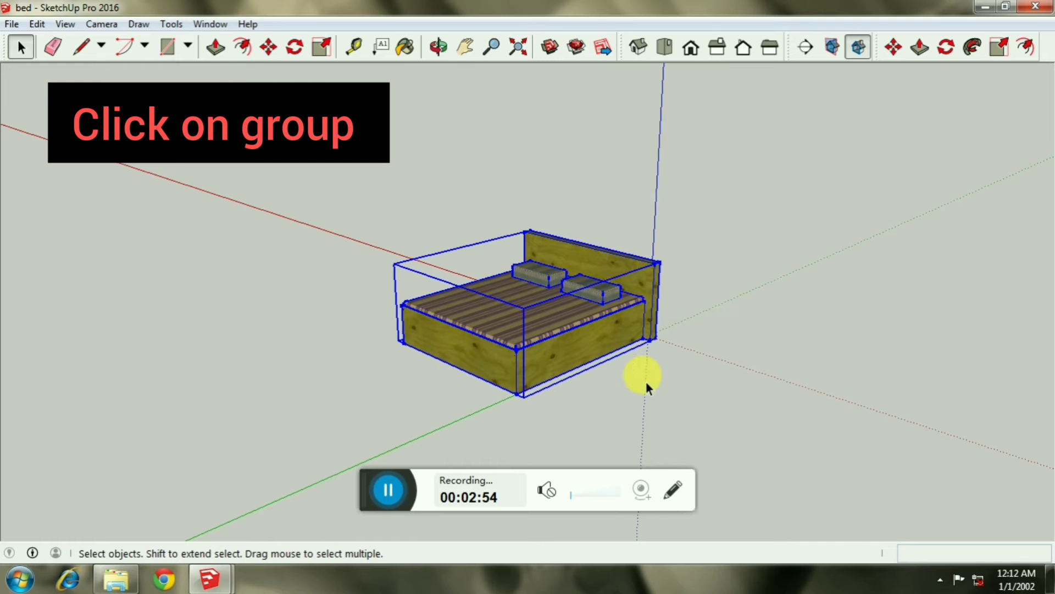
left_click(640, 374)
left_click(559, 328)
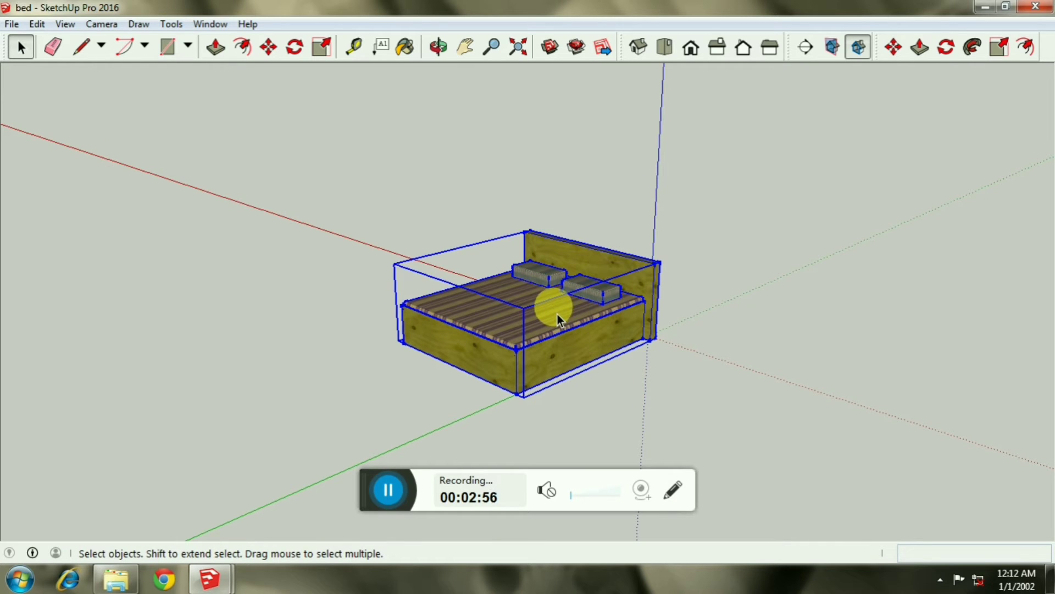
right_click(554, 306)
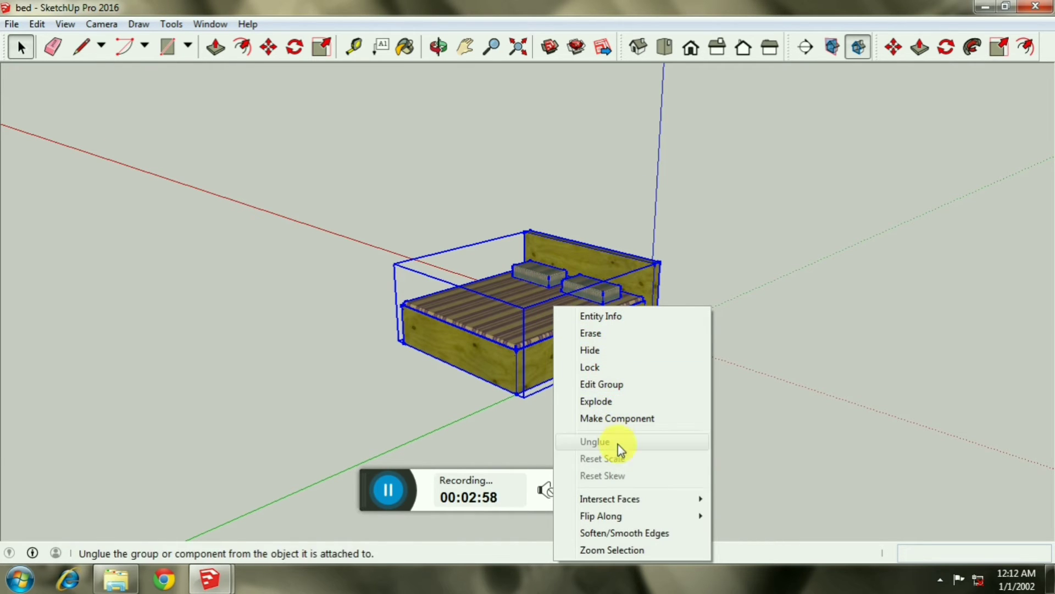
left_click(490, 367)
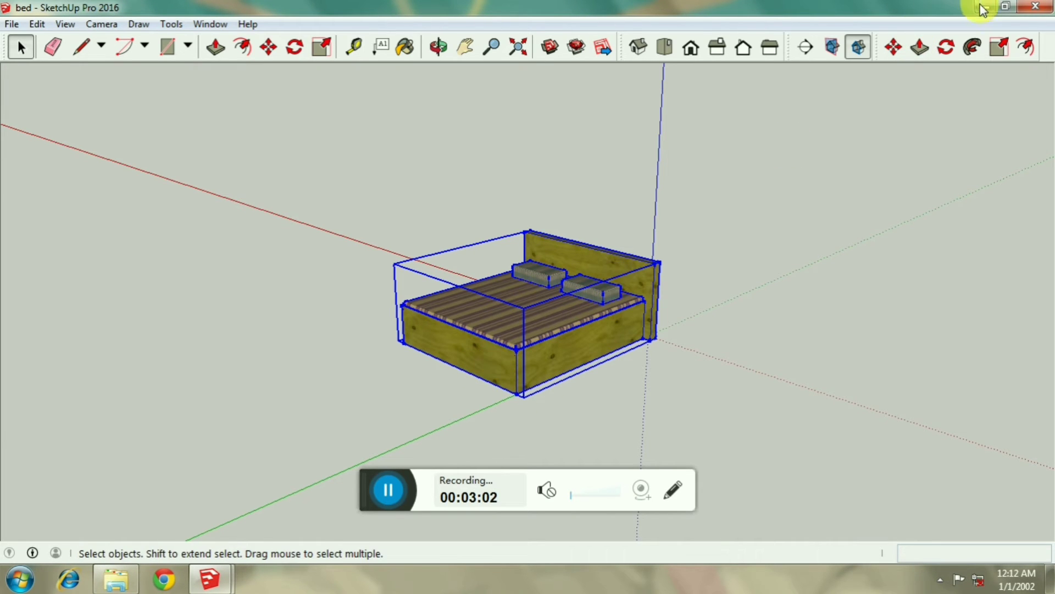
Close bed.skp without saving and return to the m1 house model
left_click(1027, 8)
left_click(530, 324)
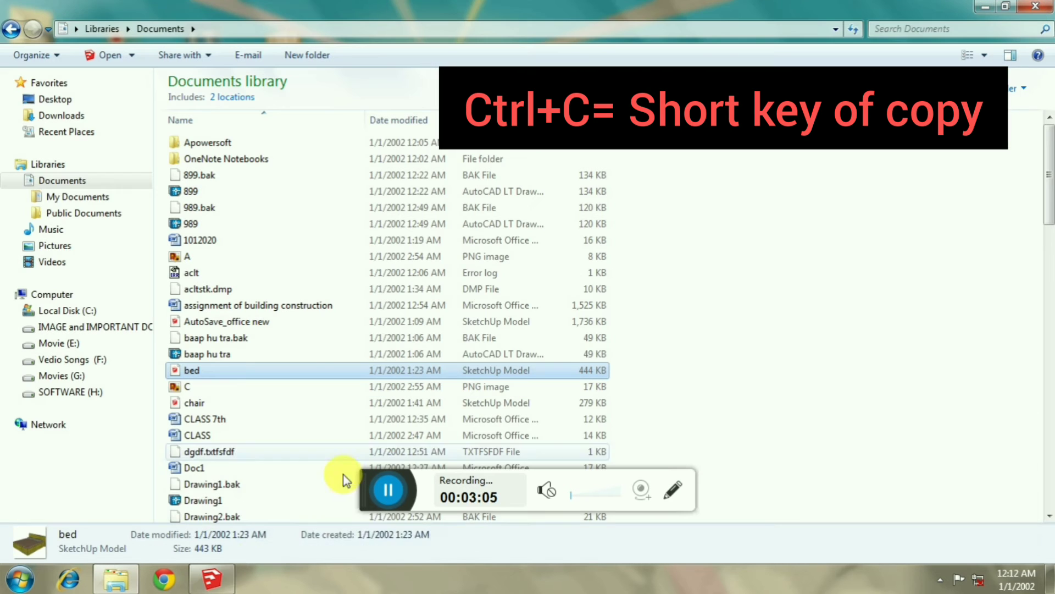
left_click(209, 584)
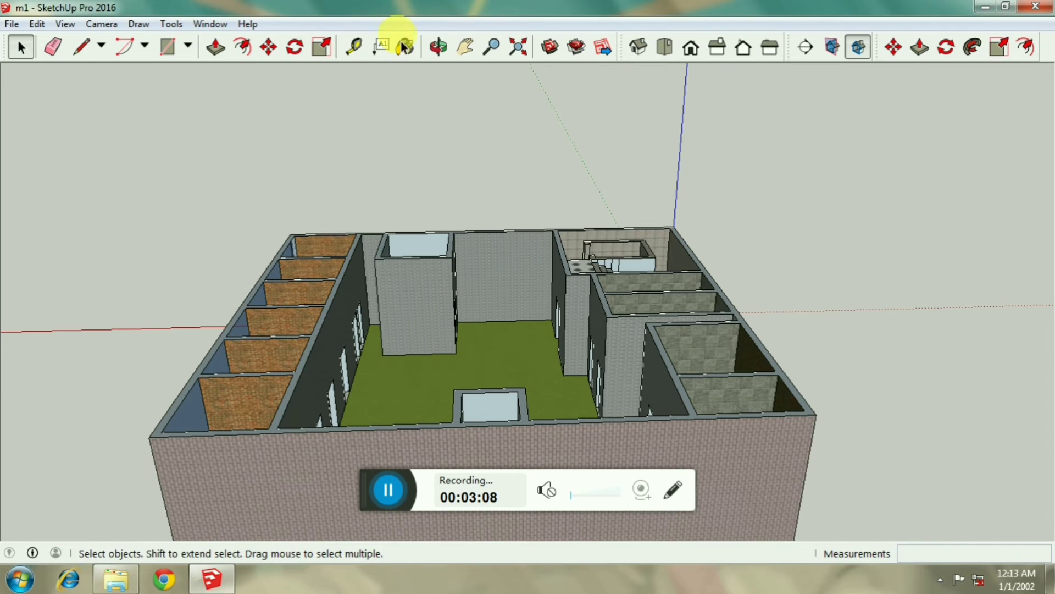
Zoom out and orbit over the house, then paste the copied bed
left_click(491, 46)
left_click_drag(501, 214, 501, 269)
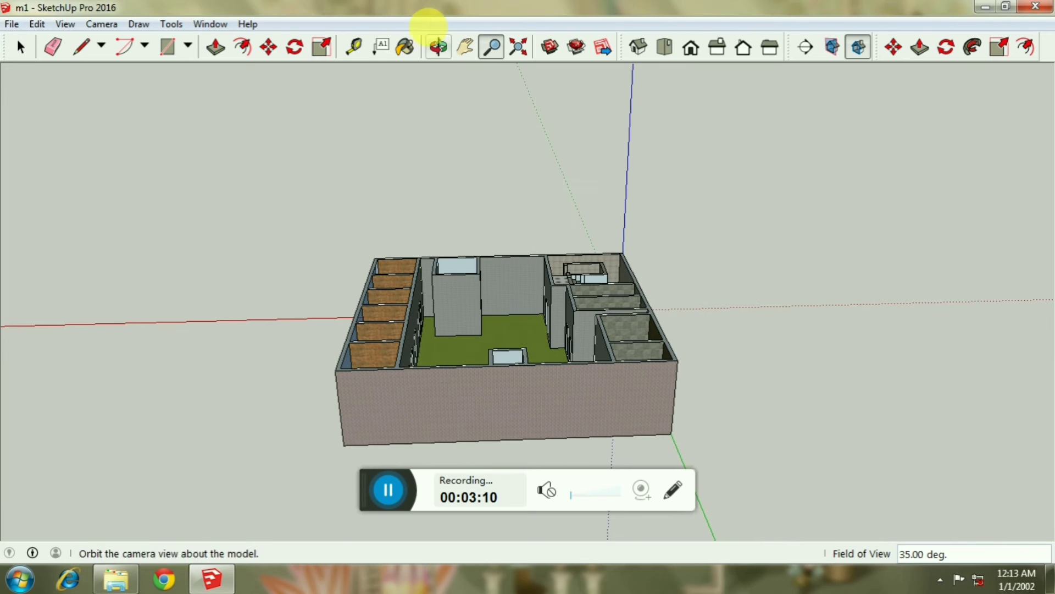
left_click(440, 48)
left_click_drag(423, 311, 423, 299)
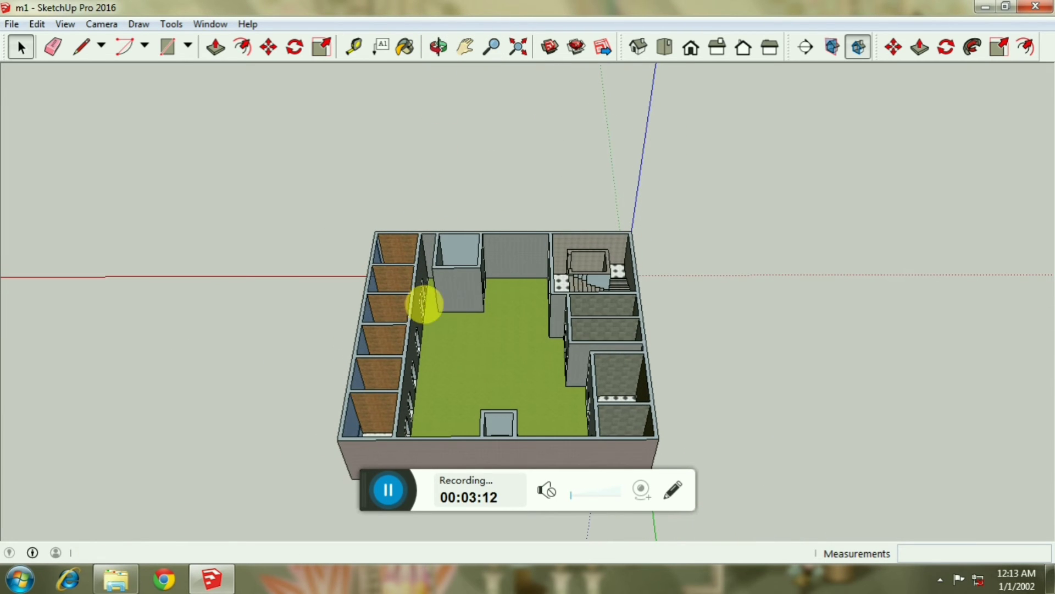
key("space")
key("ctrl+v")
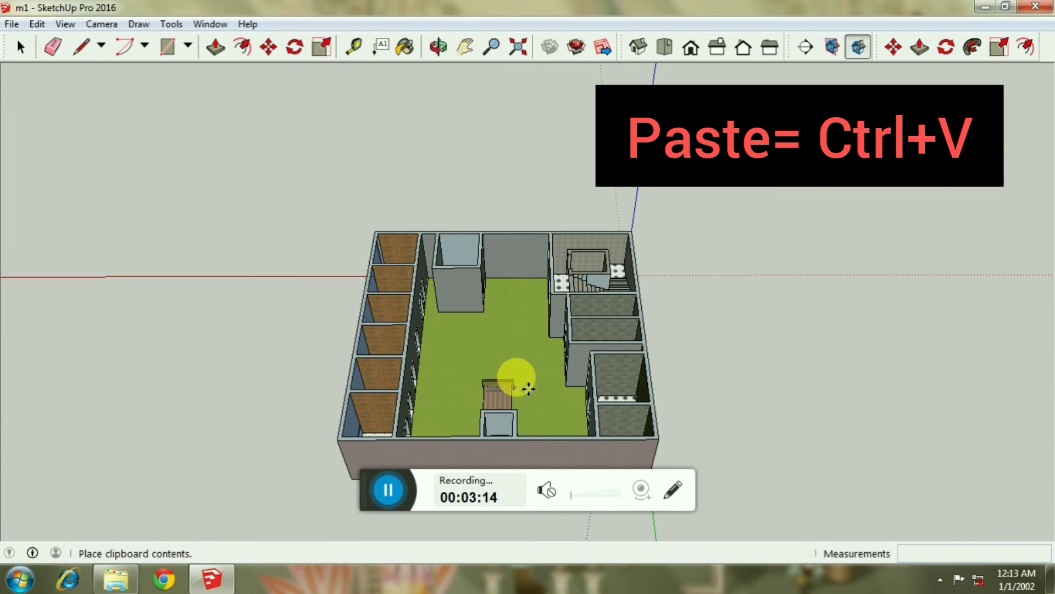
Drop the pasted bed on the green floor and close in on the room
left_click(507, 347)
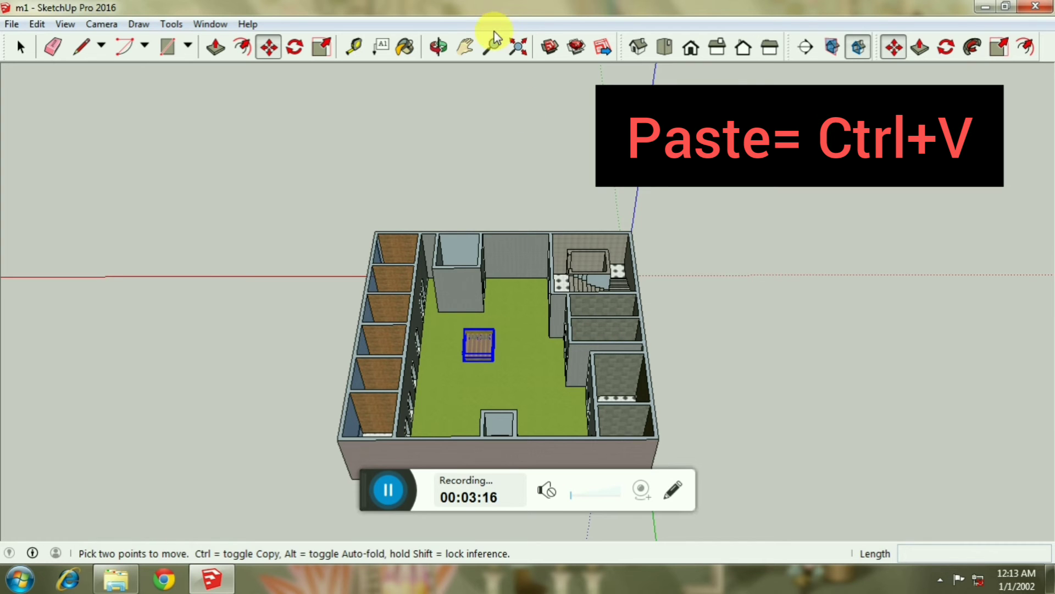
left_click(491, 46)
left_click_drag(479, 339, 438, 51)
left_click(444, 55)
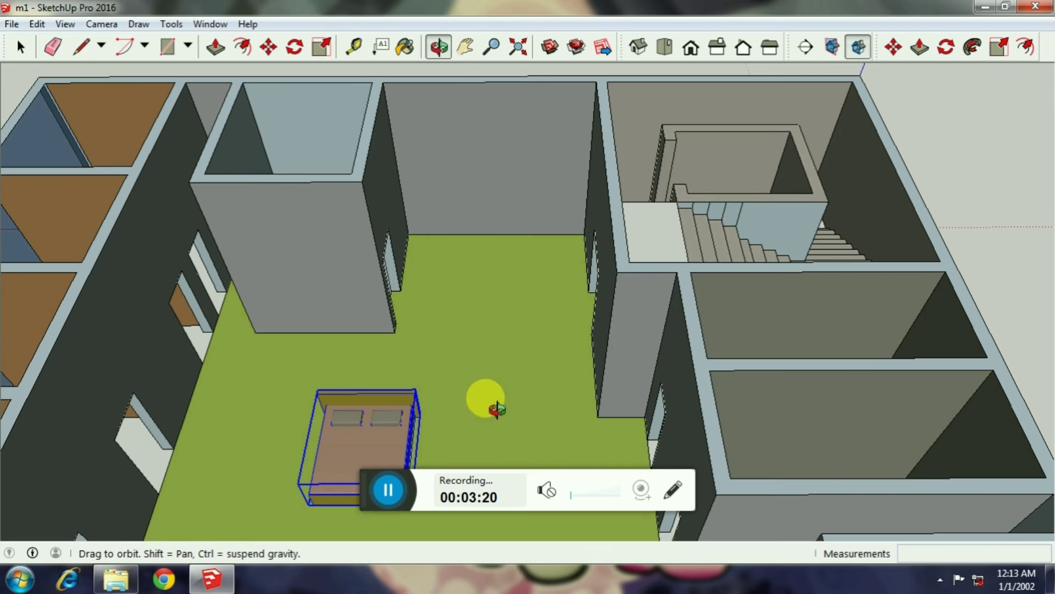
mouse_move(488, 401)
left_mouse_down()
mouse_move(489, 207)
mouse_move(512, 302)
left_mouse_up()
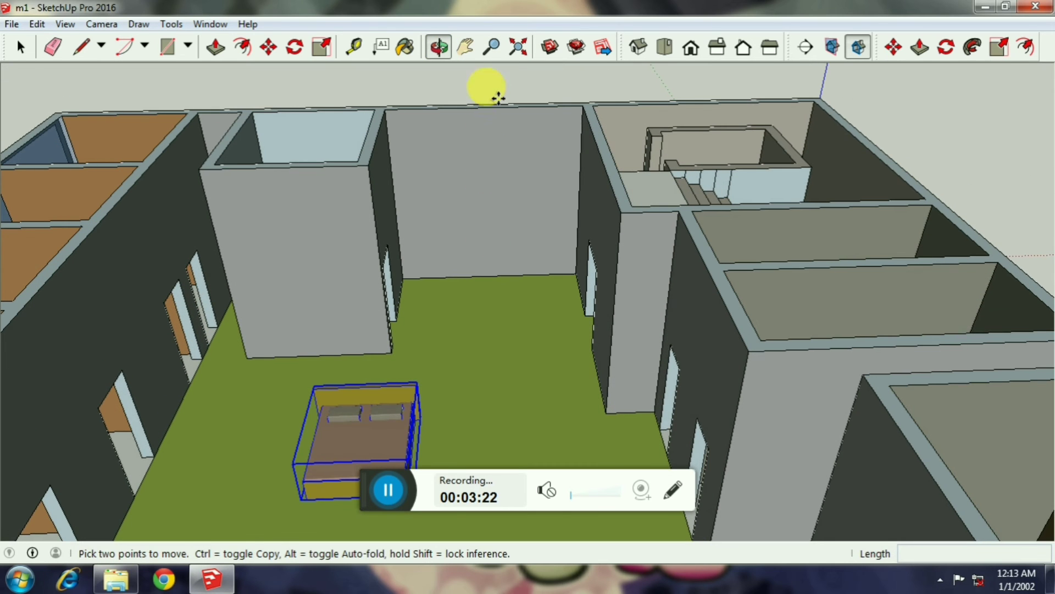
left_click(491, 46)
mouse_move(536, 391)
left_mouse_down()
mouse_move(502, 288)
mouse_move(455, 51)
left_mouse_up()
left_click(466, 47)
mouse_move(434, 374)
left_mouse_down()
mouse_move(521, 288)
mouse_move(549, 188)
left_mouse_up()
Move the bed within the room using a 960mm distance
key("m")
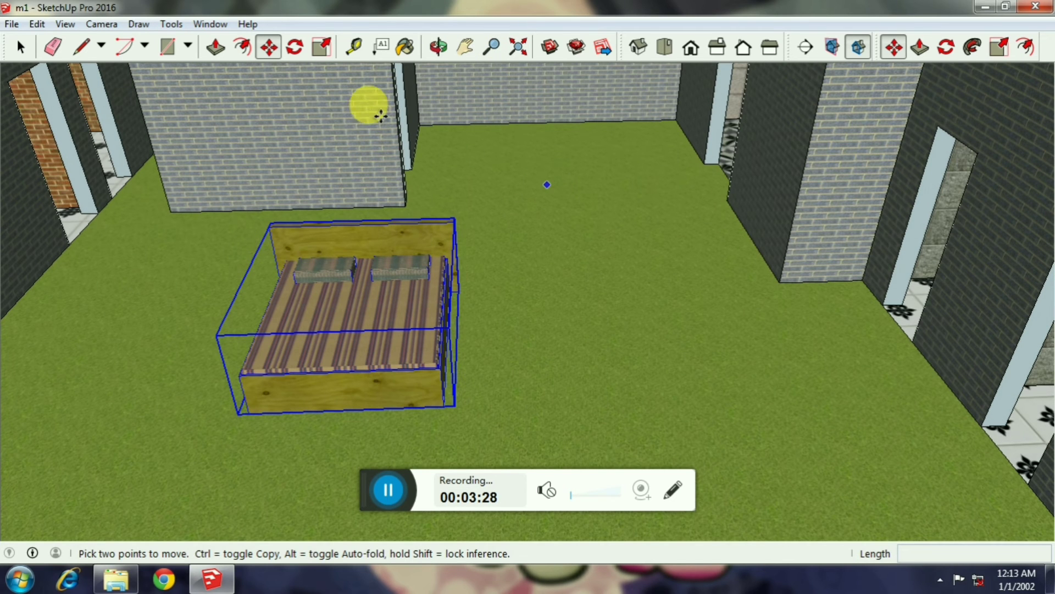
left_click(439, 48)
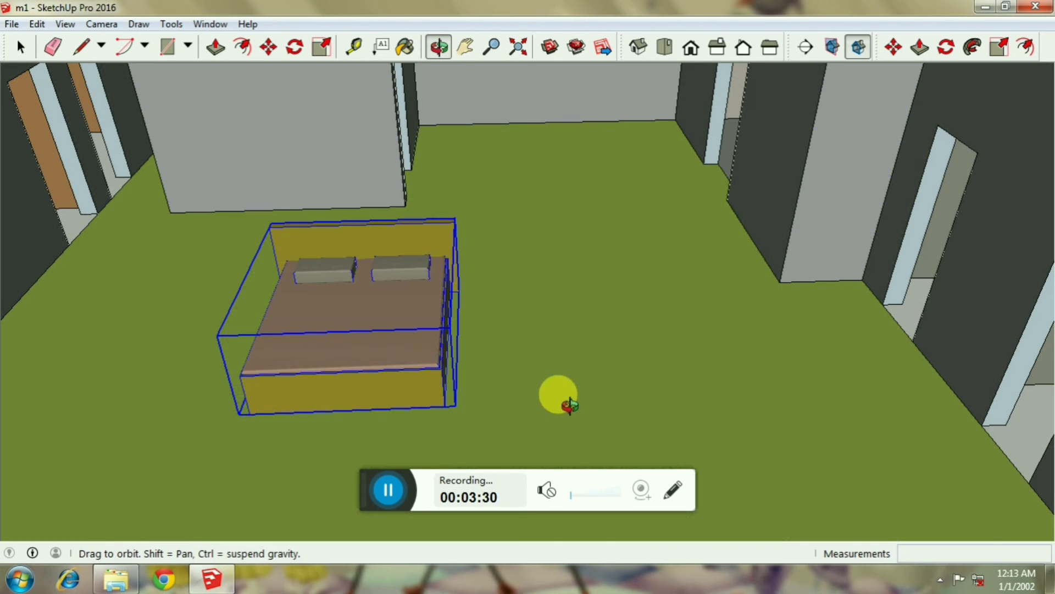
middle_click_drag(571, 405, 412, 307)
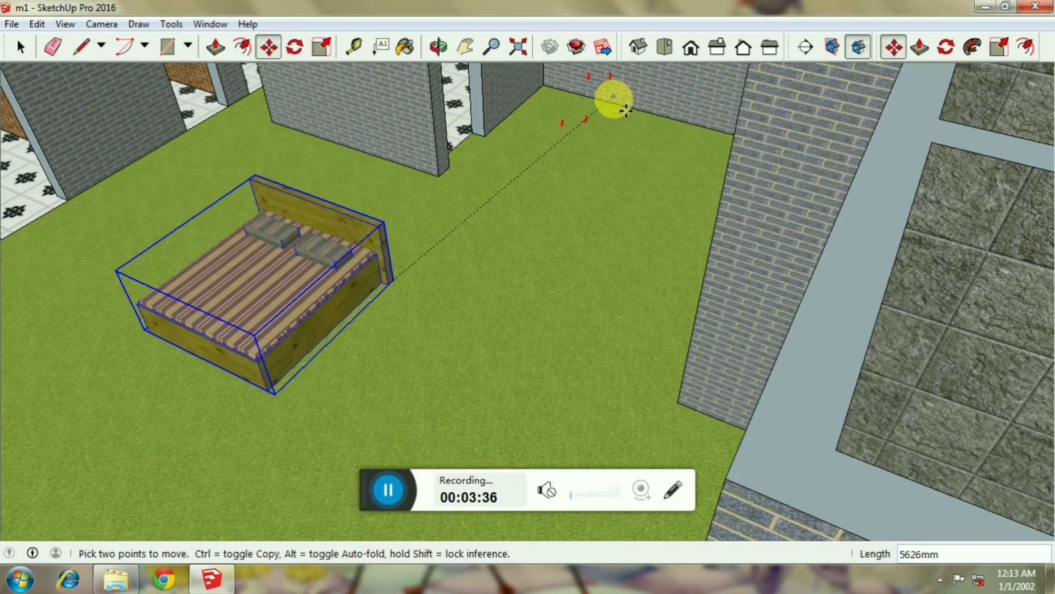
left_click(633, 151)
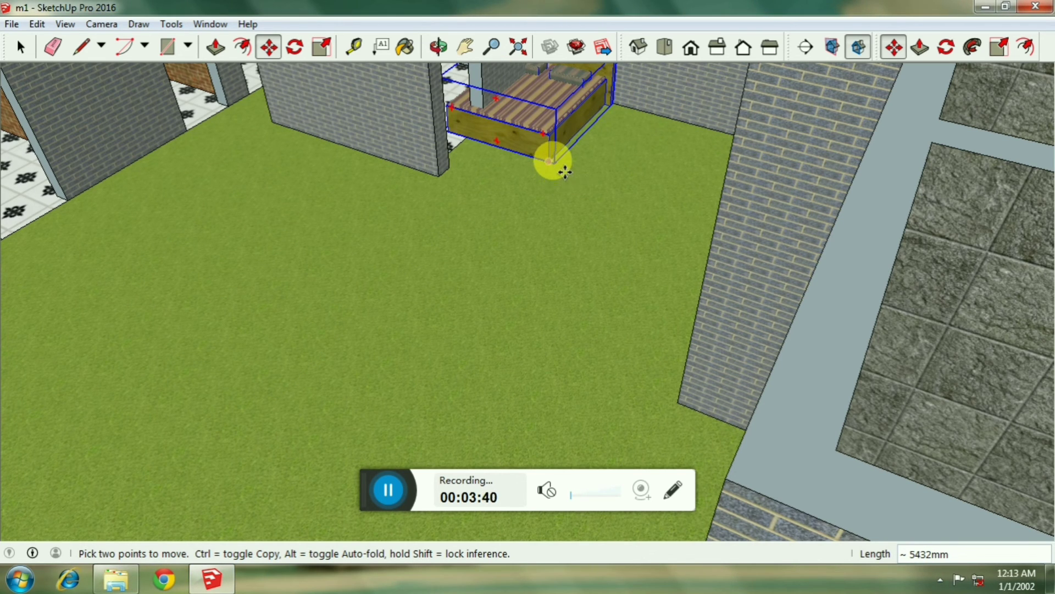
type("960mm")
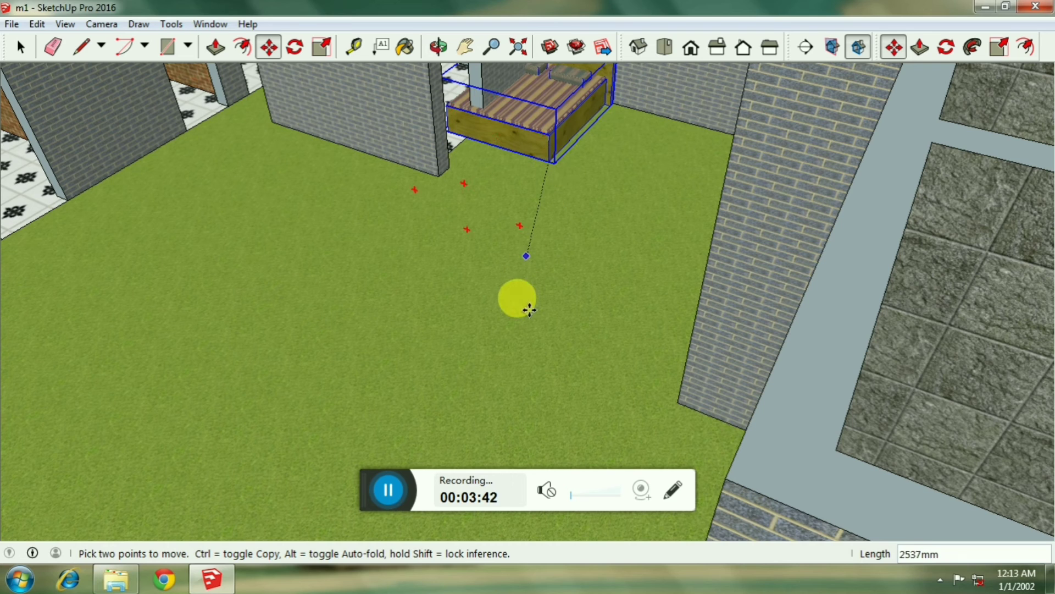
left_click(500, 407)
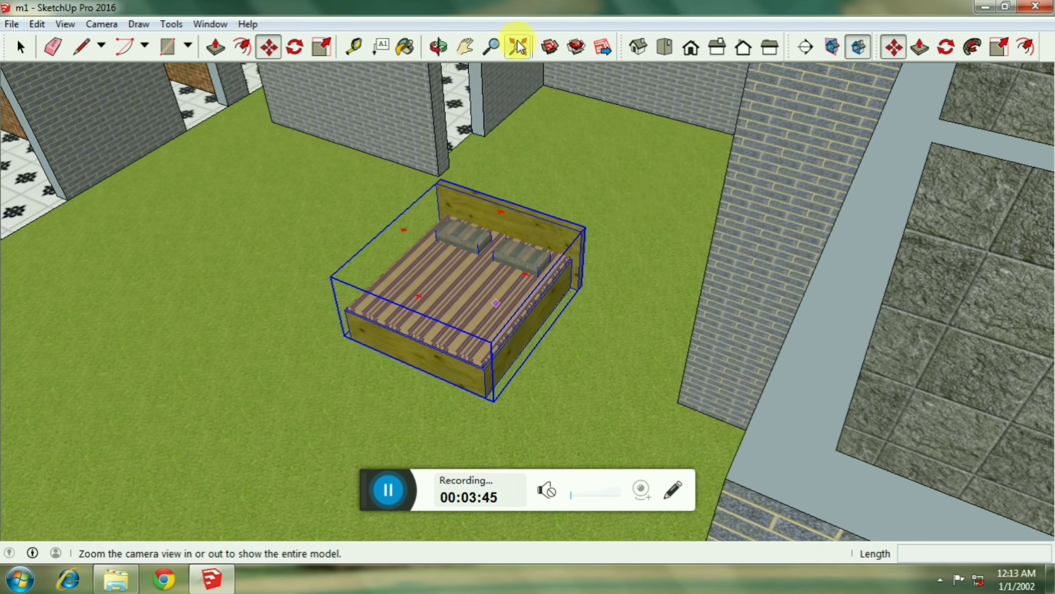
Zoom out to review the bed's placement inside the house
left_click(491, 47)
left_click_drag(580, 286, 580, 255)
scroll(580, 256, "down", 5)
scroll(605, 318, "down", 3)
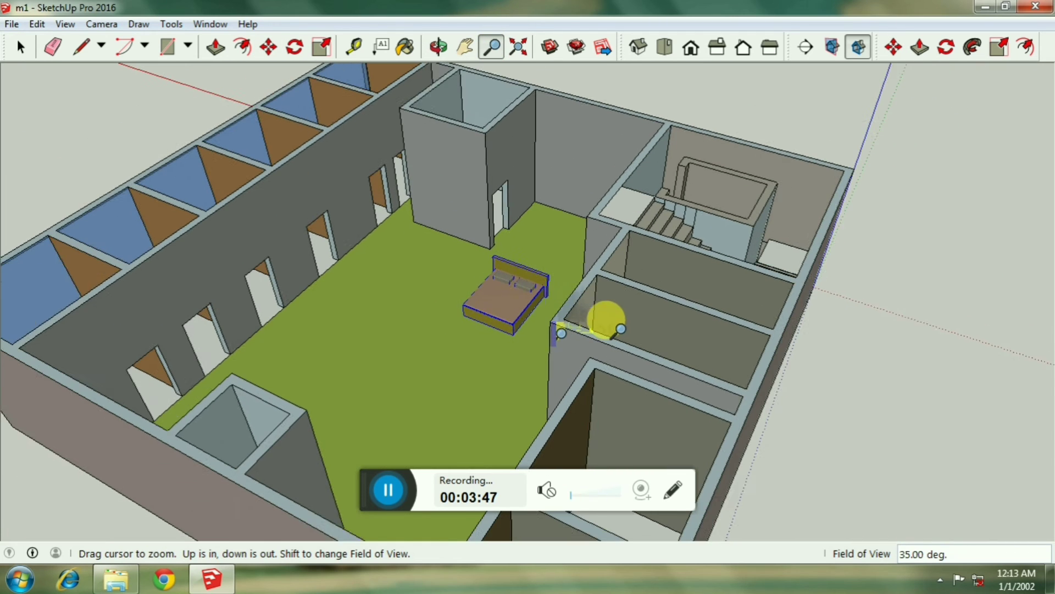
key("m")
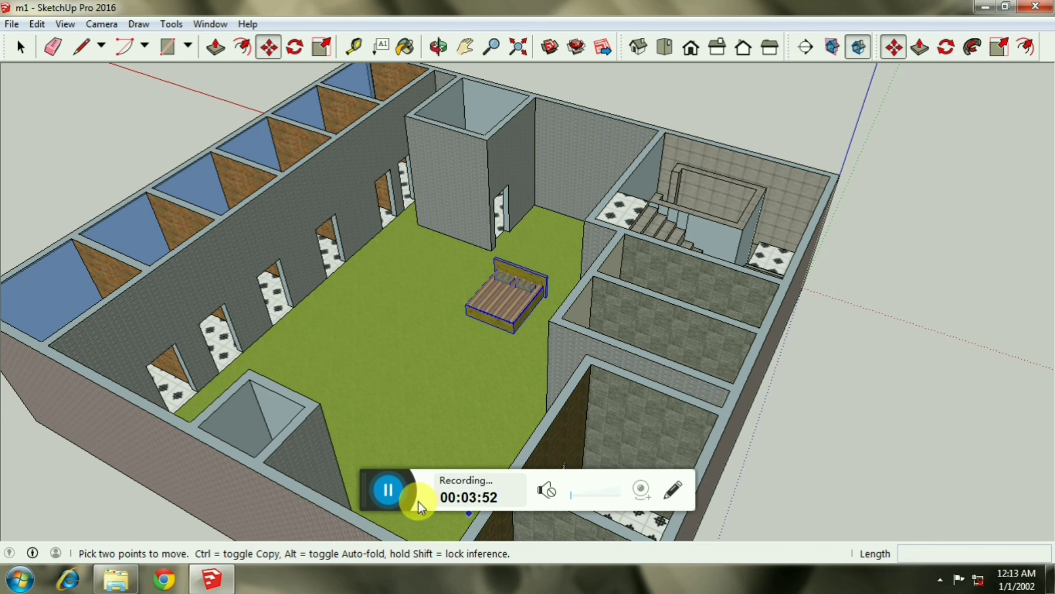
Return to the Documents library and open bed.skp again
left_click(985, 6)
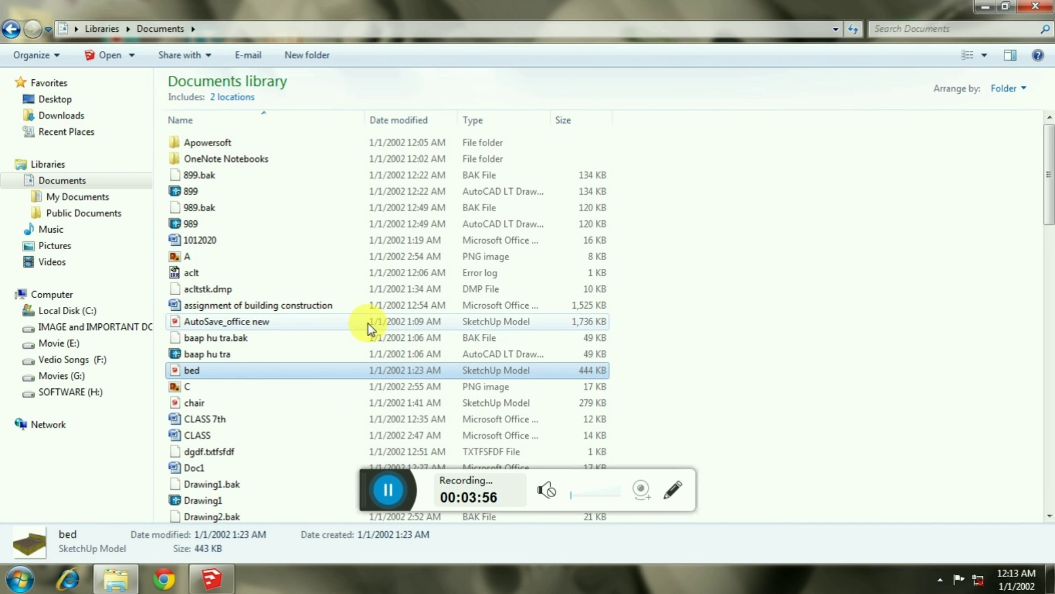
double_click(376, 372)
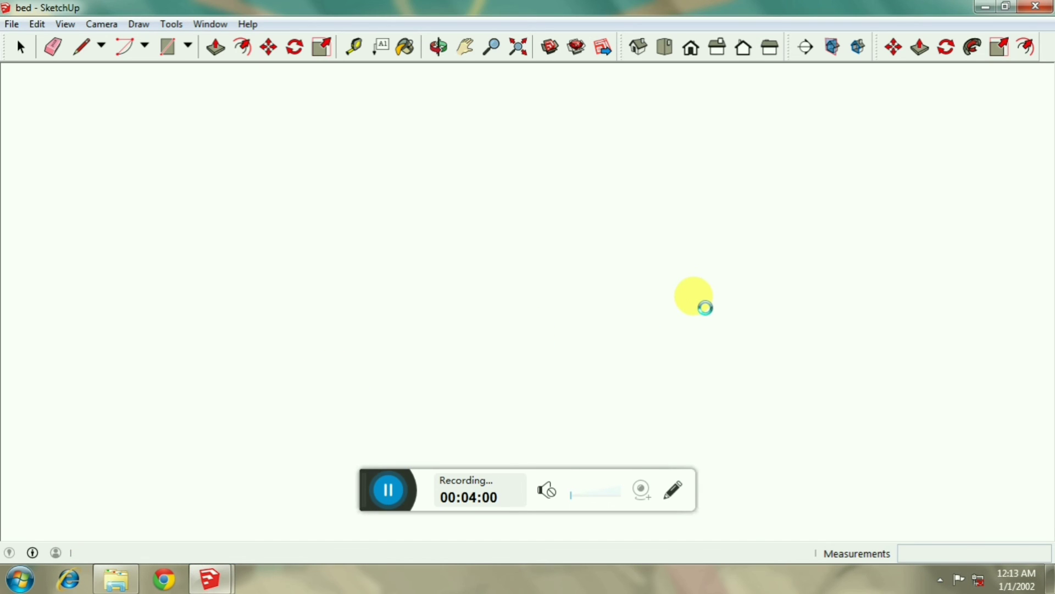